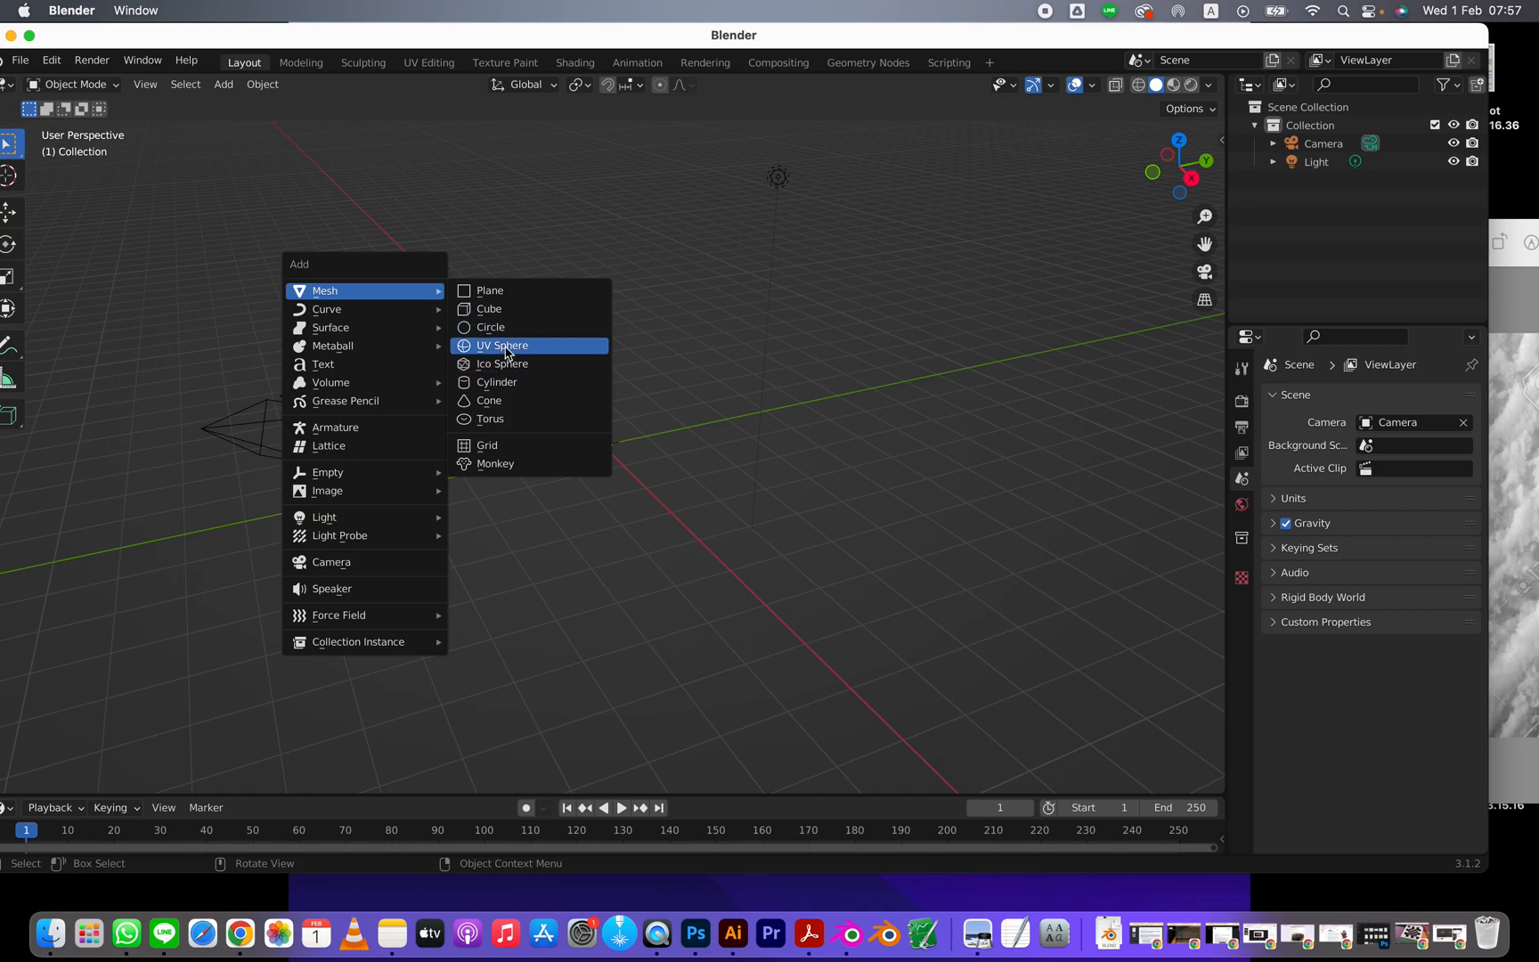
# - Add a UV sphere at the origin and check its mesh in wireframe before returning to solid shading
pyautogui.click(506, 345)
pyautogui.scroll(5, 638, 470)
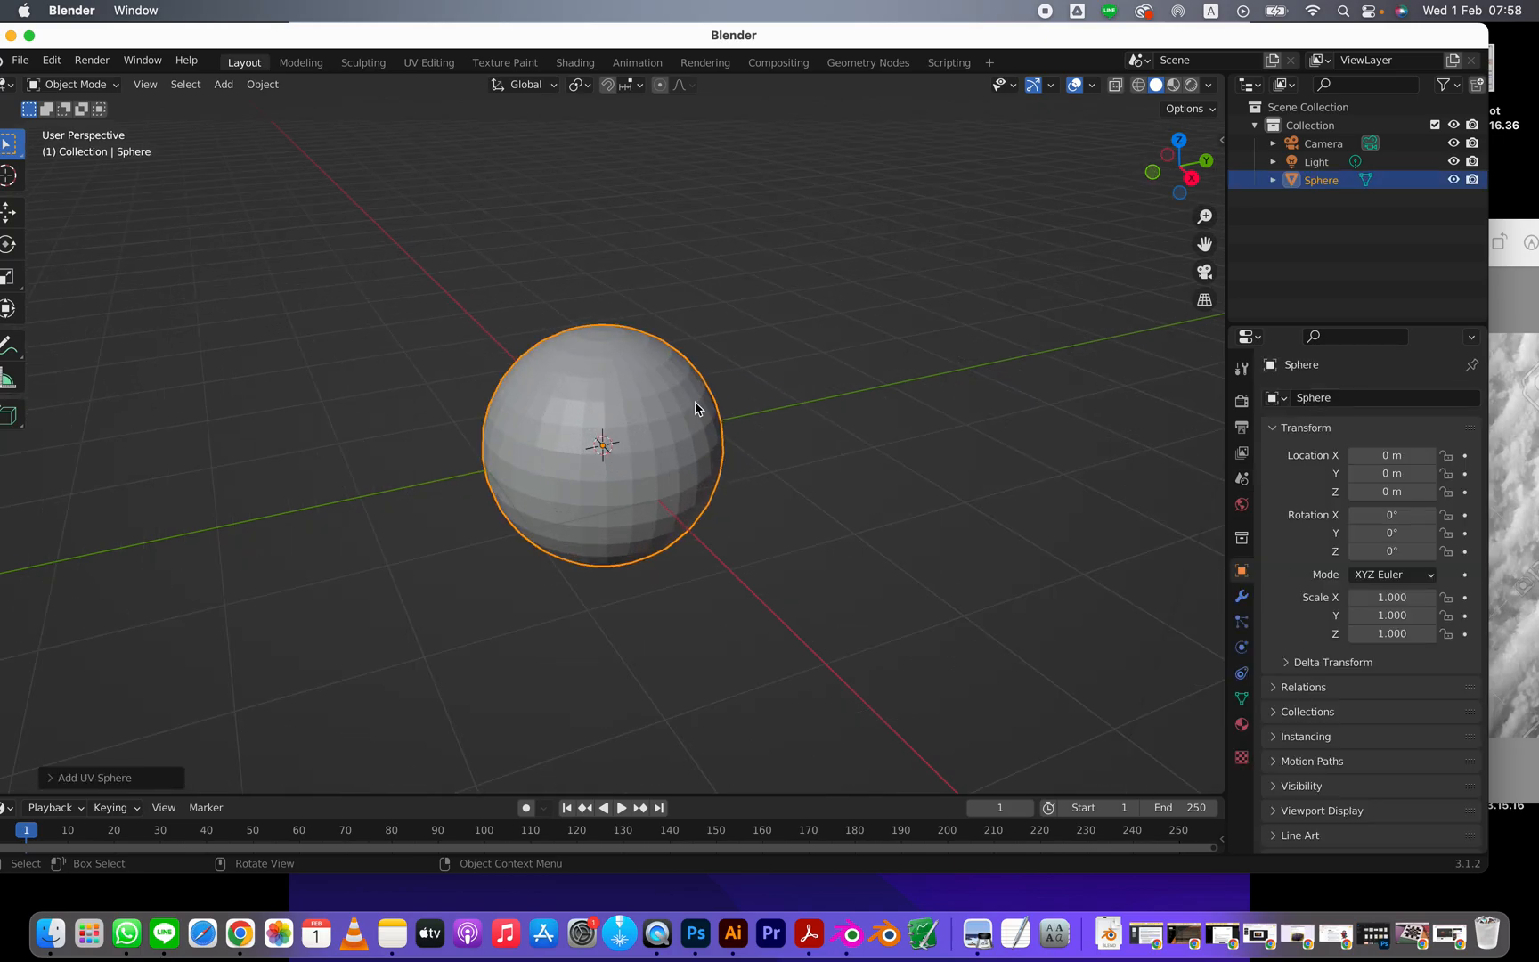
pyautogui.click(1138, 84)
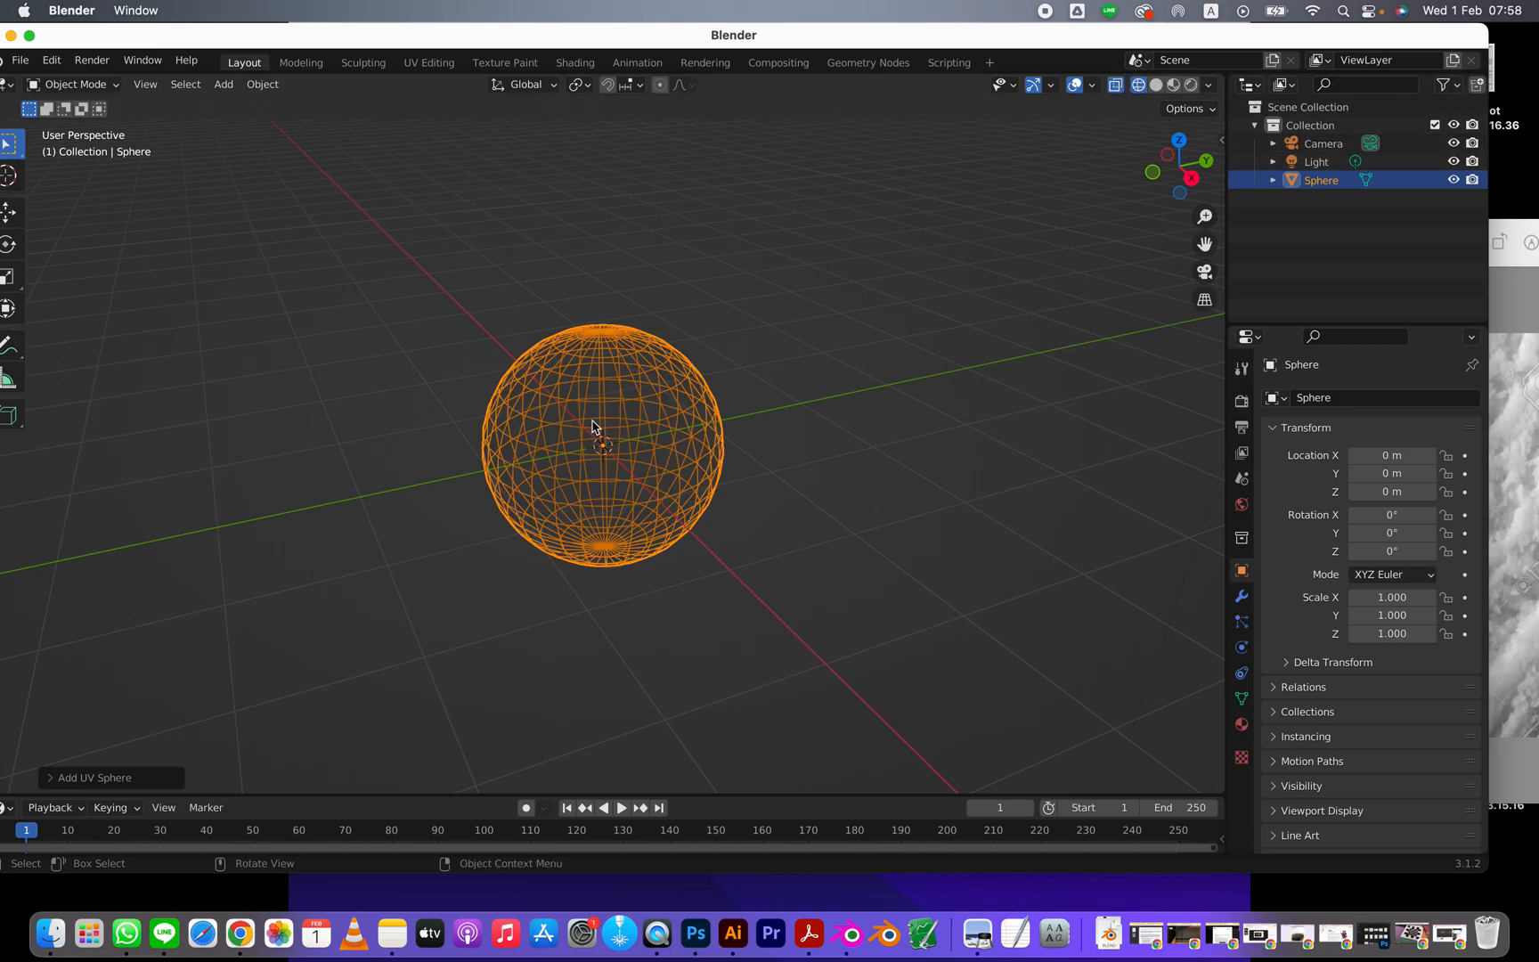
pyautogui.moveTo(695, 476); pyautogui.dragTo(671, 409, button='middle')
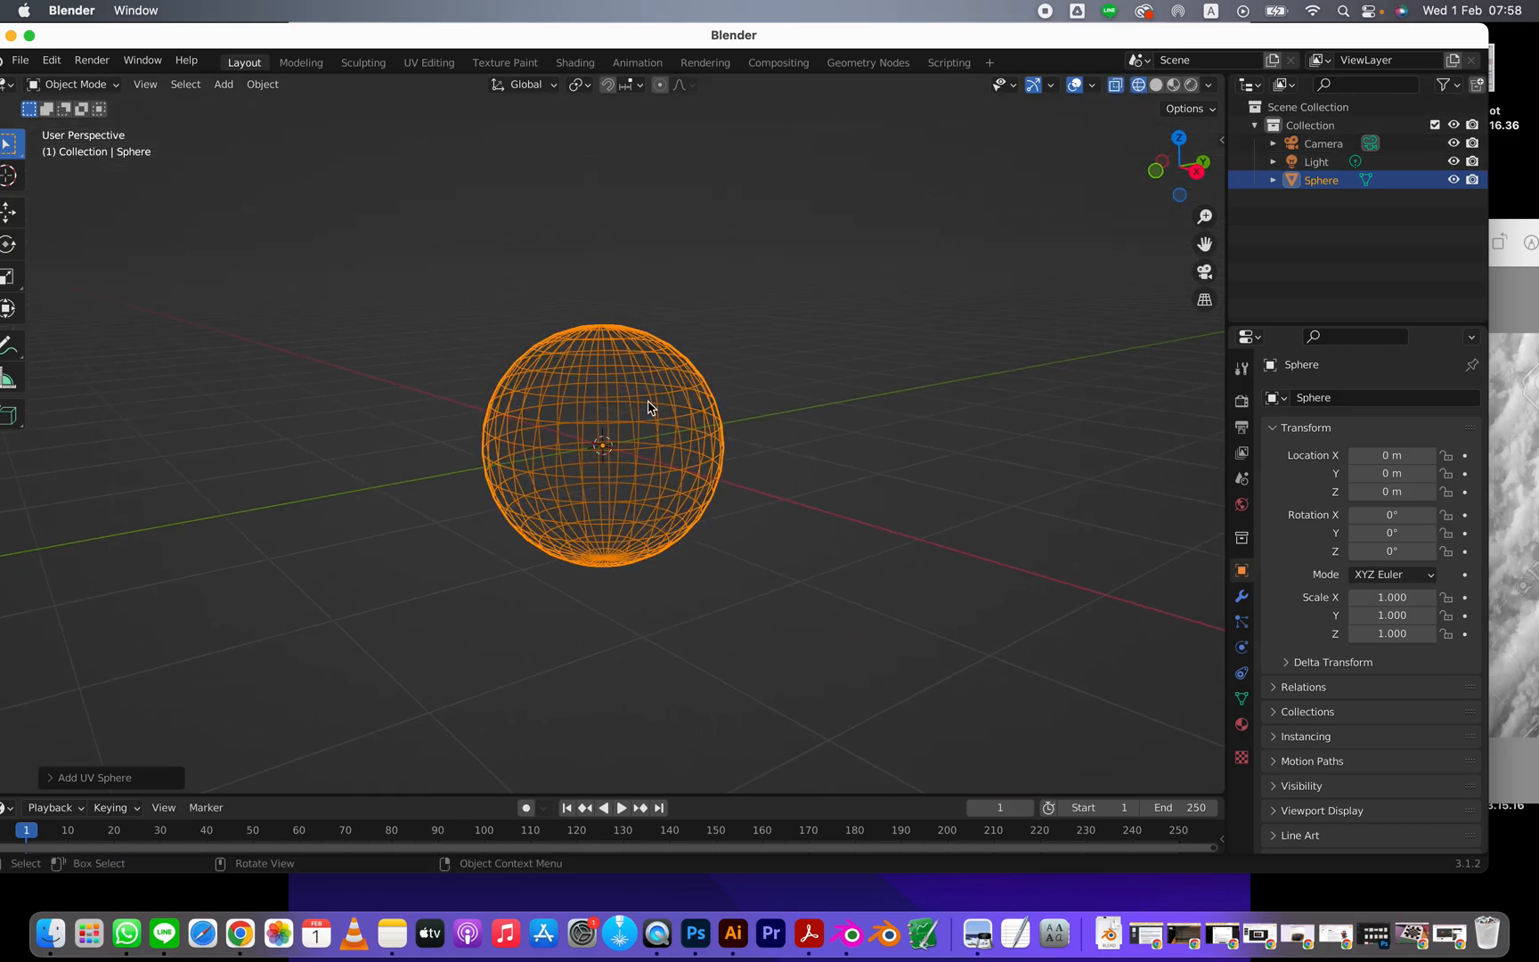
pyautogui.click(1155, 84)
pyautogui.moveTo(590, 397); pyautogui.dragTo(667, 407, button='middle')
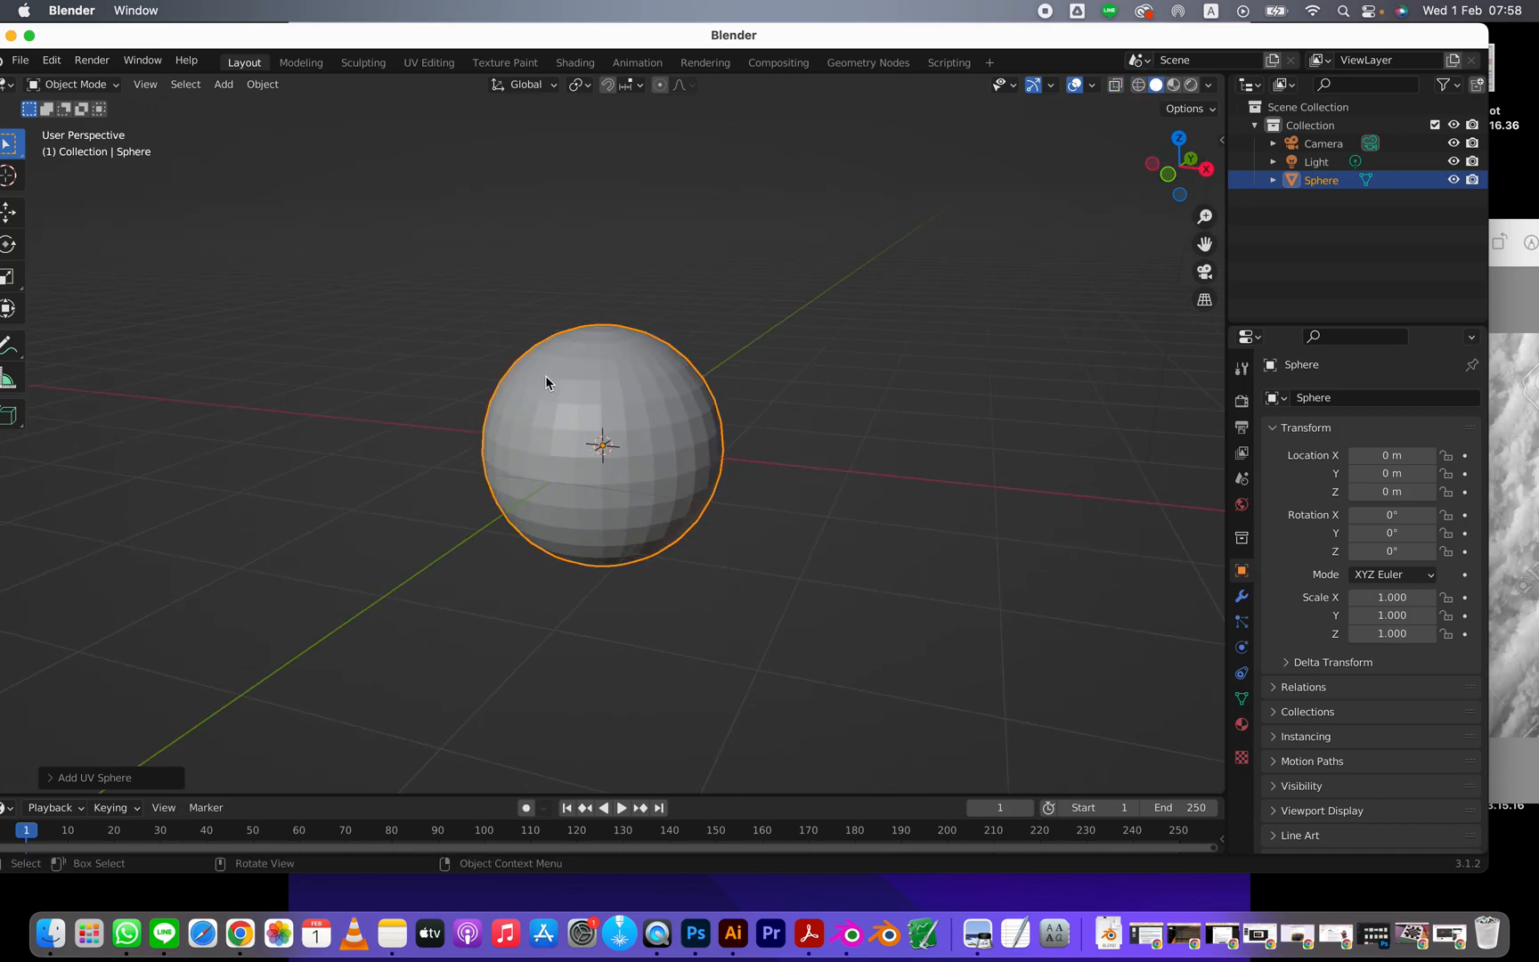
pyautogui.moveTo(546, 382); pyautogui.dragTo(490, 373, button='middle')
# - Turn on the Statistics overlay so the viewport lists the mesh's vertex, edge, face and triangle counts
pyautogui.moveTo(1060, 45)
pyautogui.mouseDown()
pyautogui.moveTo(1093, 37)
pyautogui.moveTo(1069, 35)
pyautogui.mouseUp()
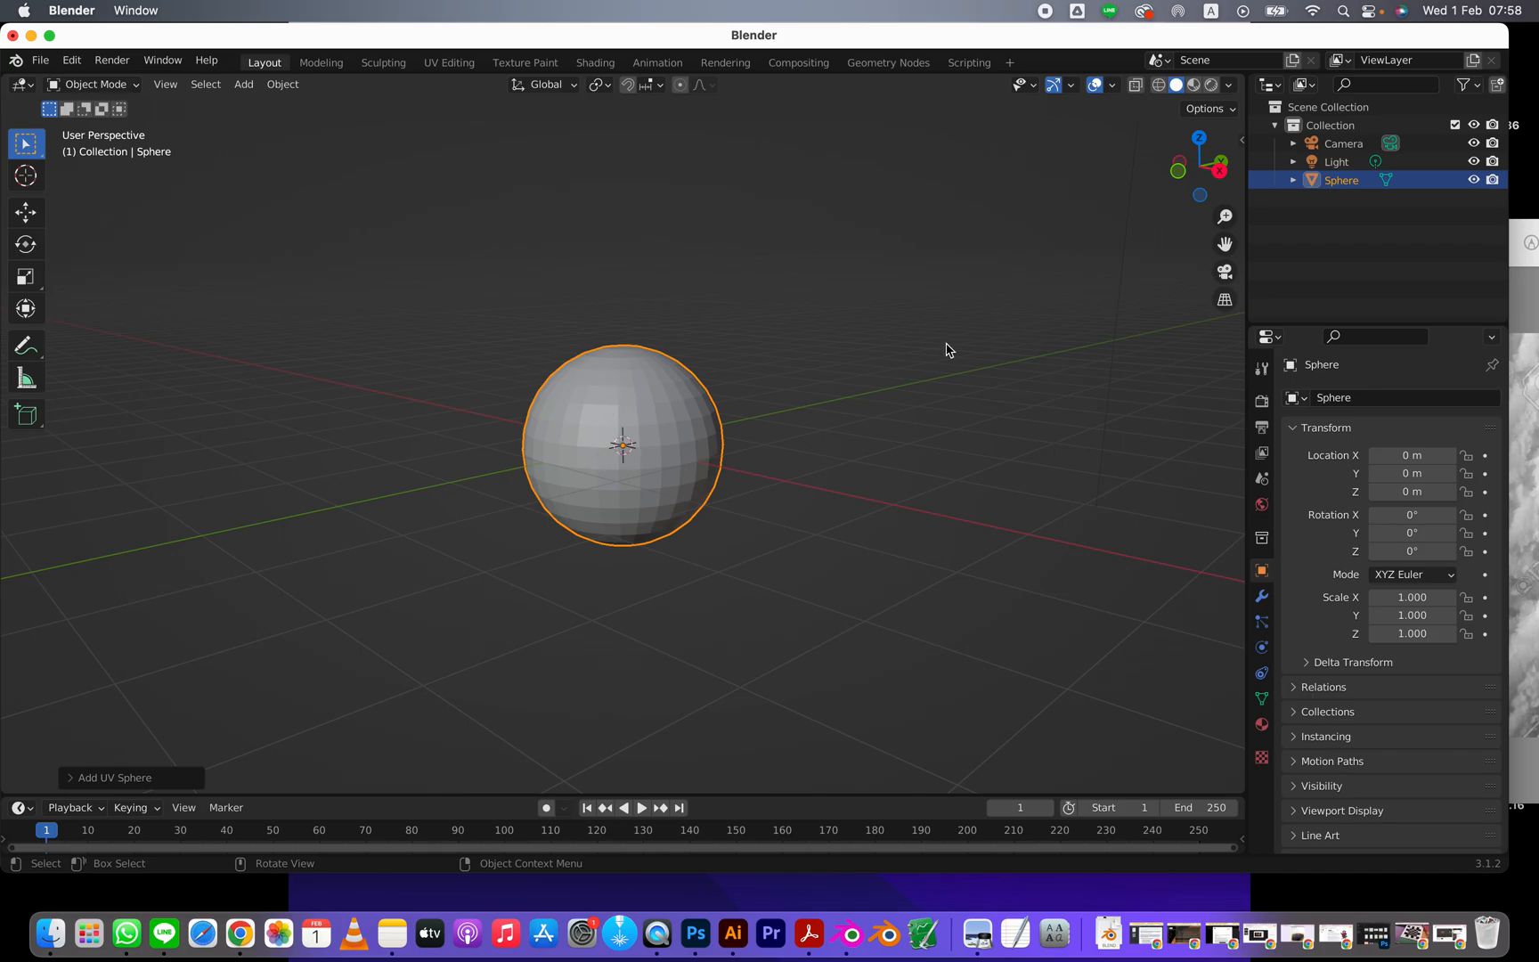
pyautogui.click(1114, 88)
pyautogui.click(999, 233)
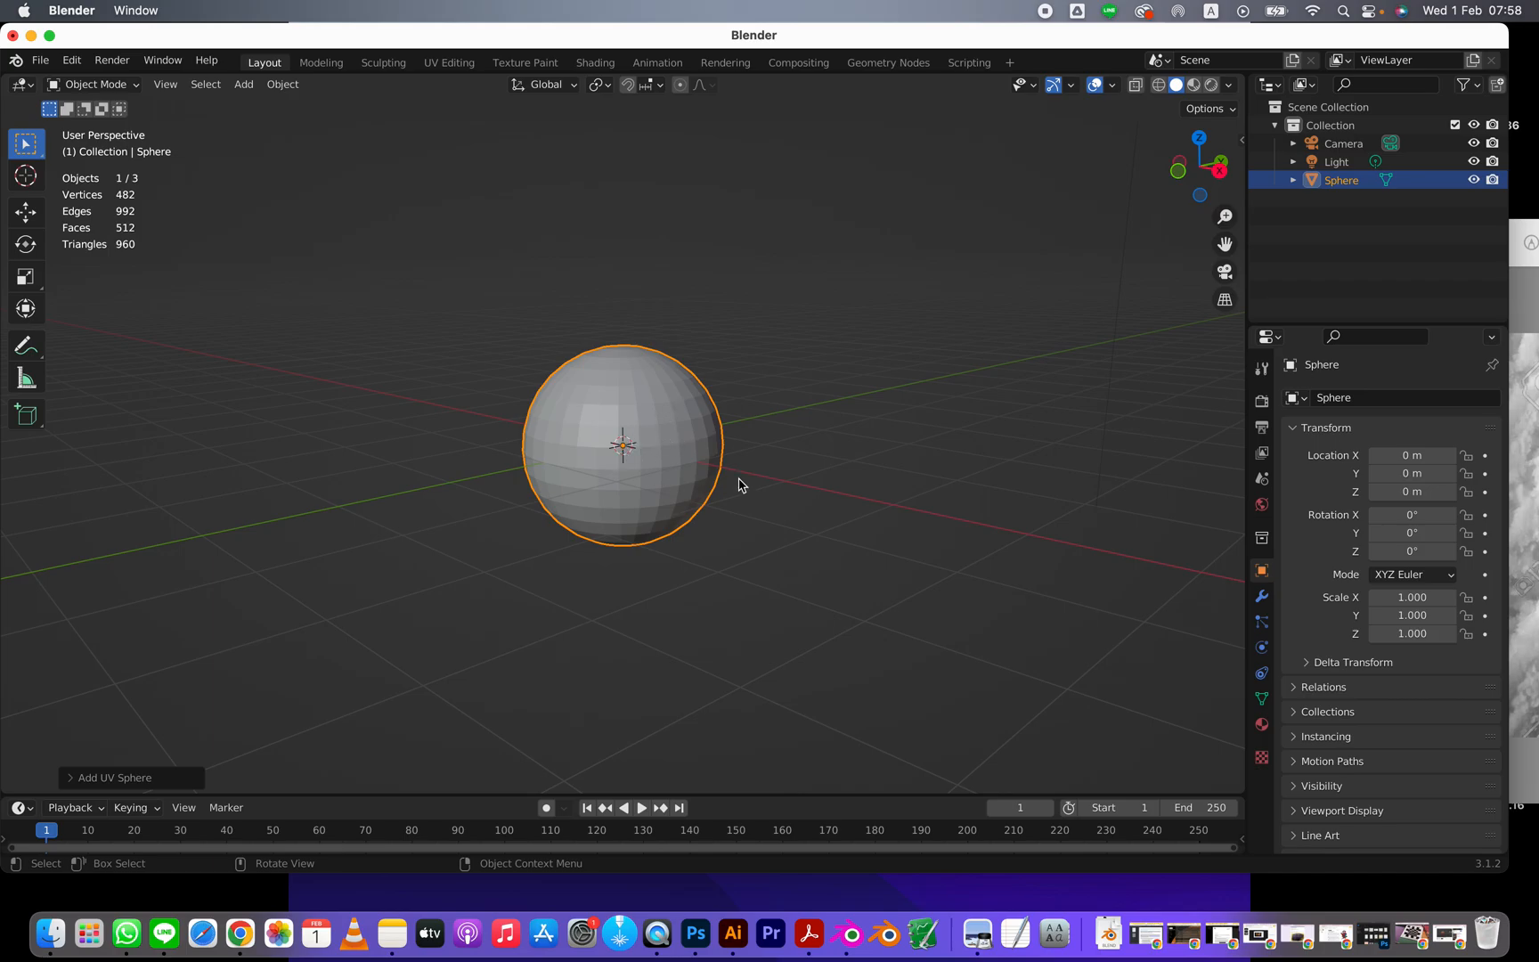
# - Give the sphere a Multiresolution modifier subdivided to level 5 and apply it to the mesh
pyautogui.click(1260, 604)
pyautogui.click(1355, 401)
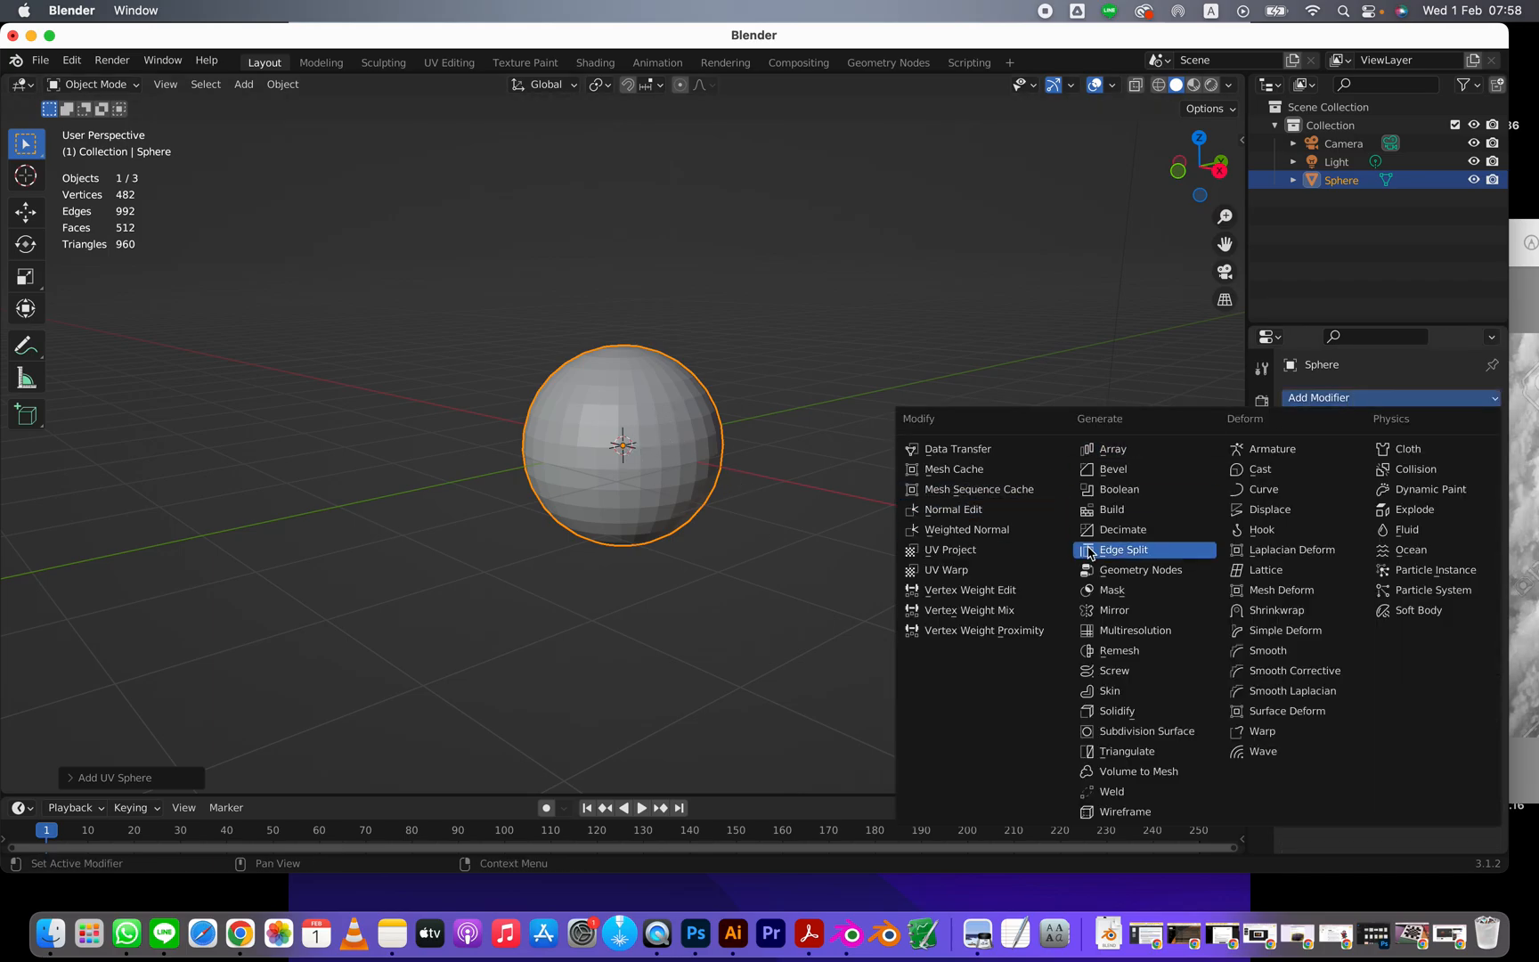
pyautogui.click(1124, 633)
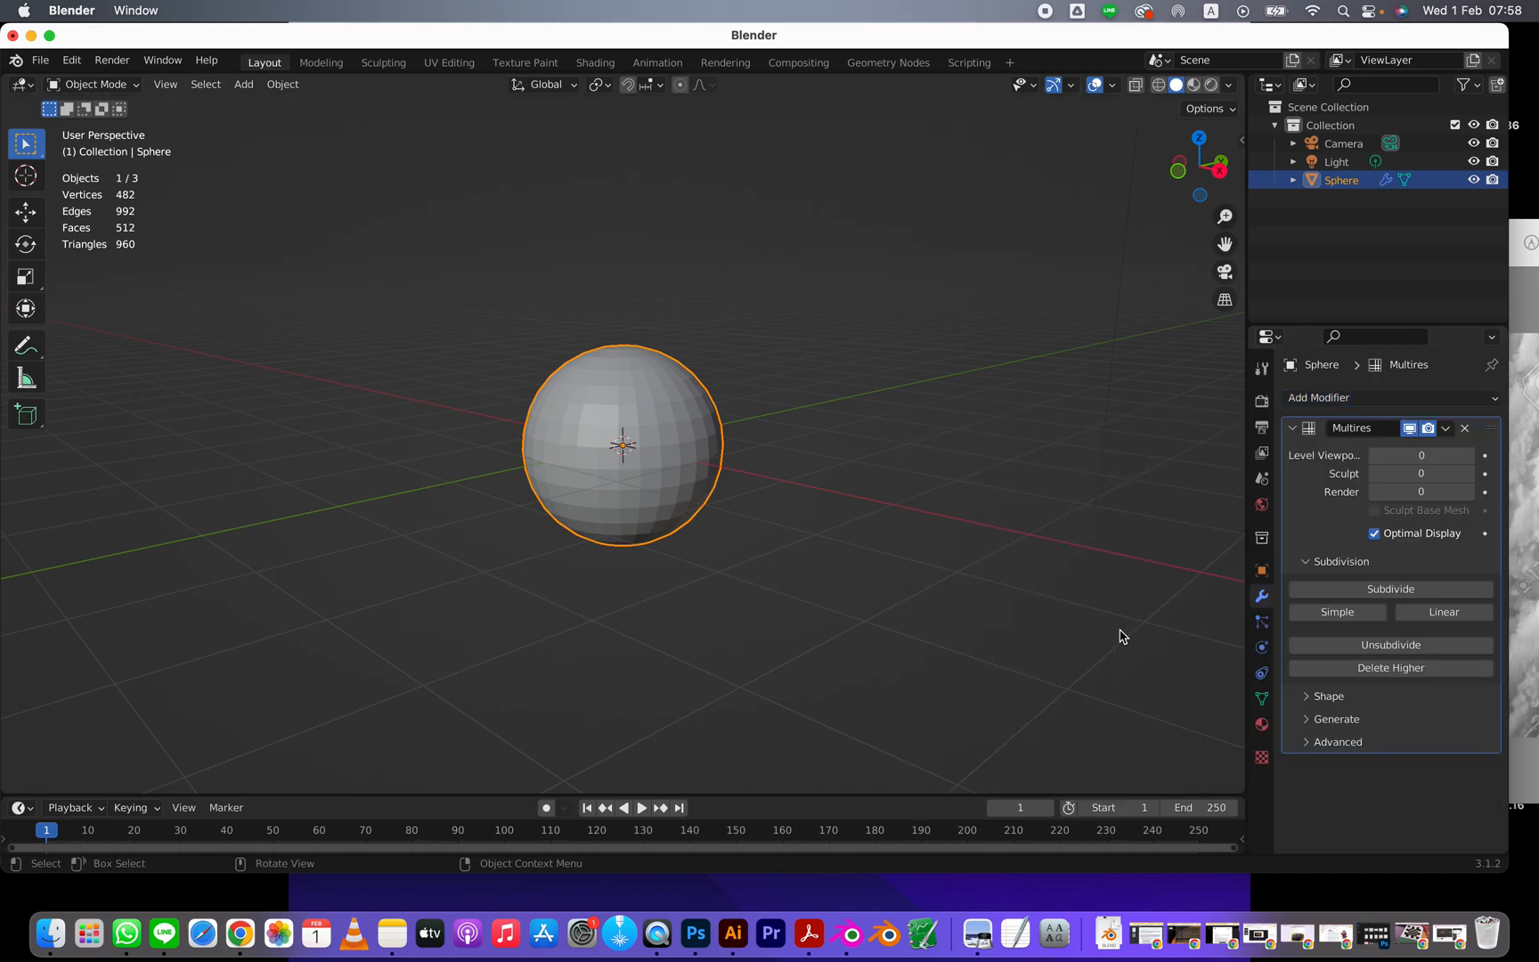
pyautogui.click(1413, 590)
pyautogui.click(1412, 592)
pyautogui.click(1413, 593)
pyautogui.click(1413, 592)
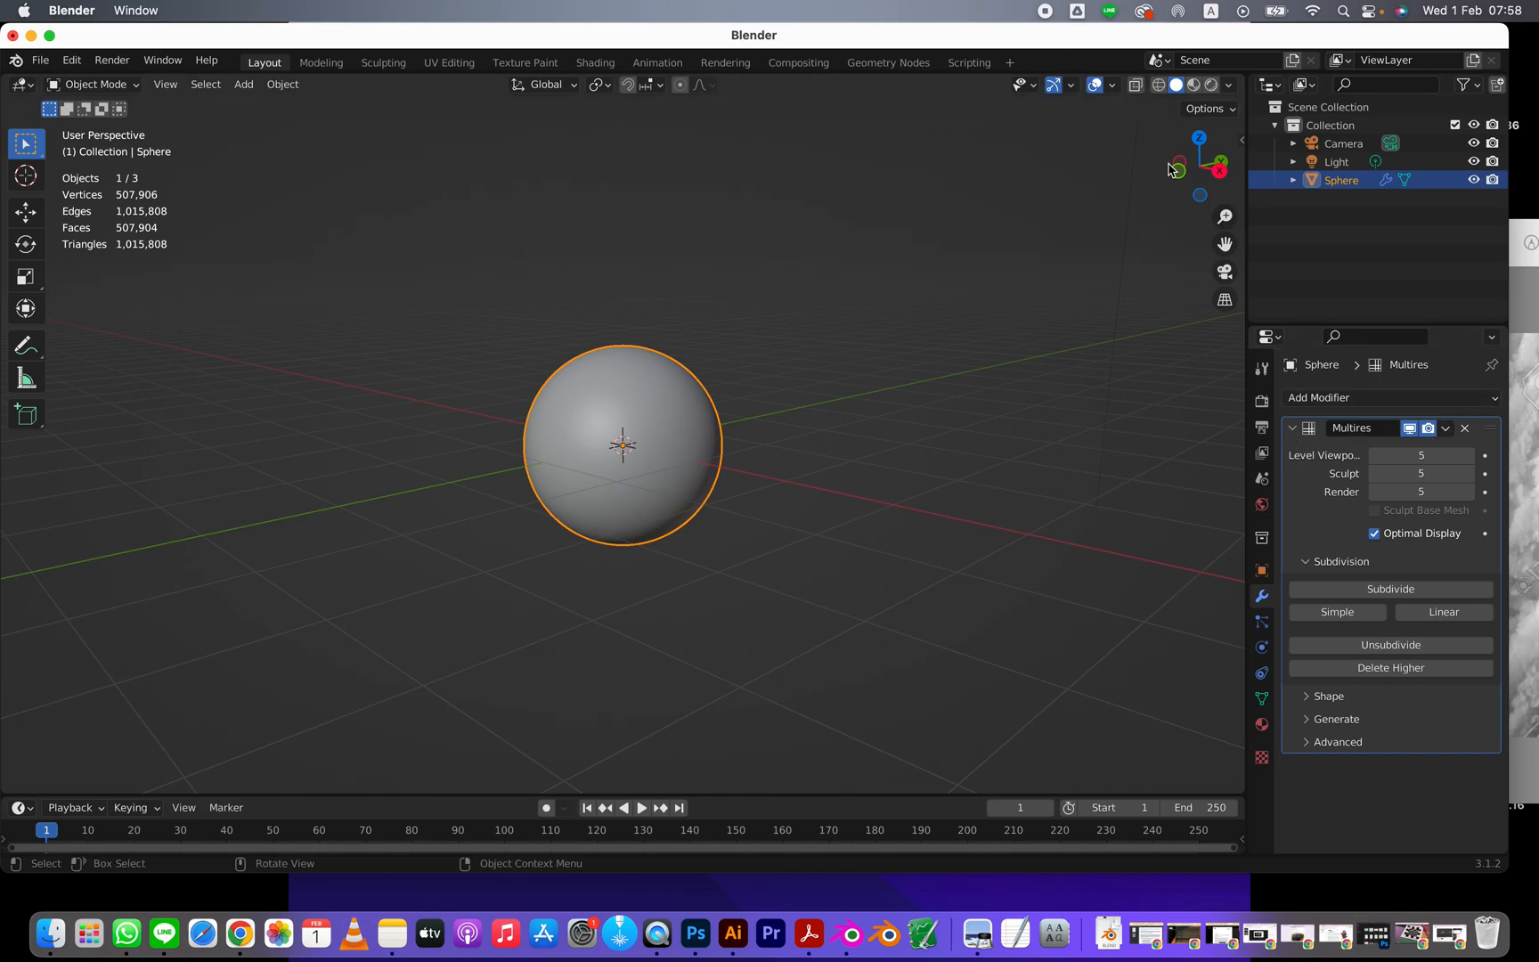
pyautogui.click(1445, 428)
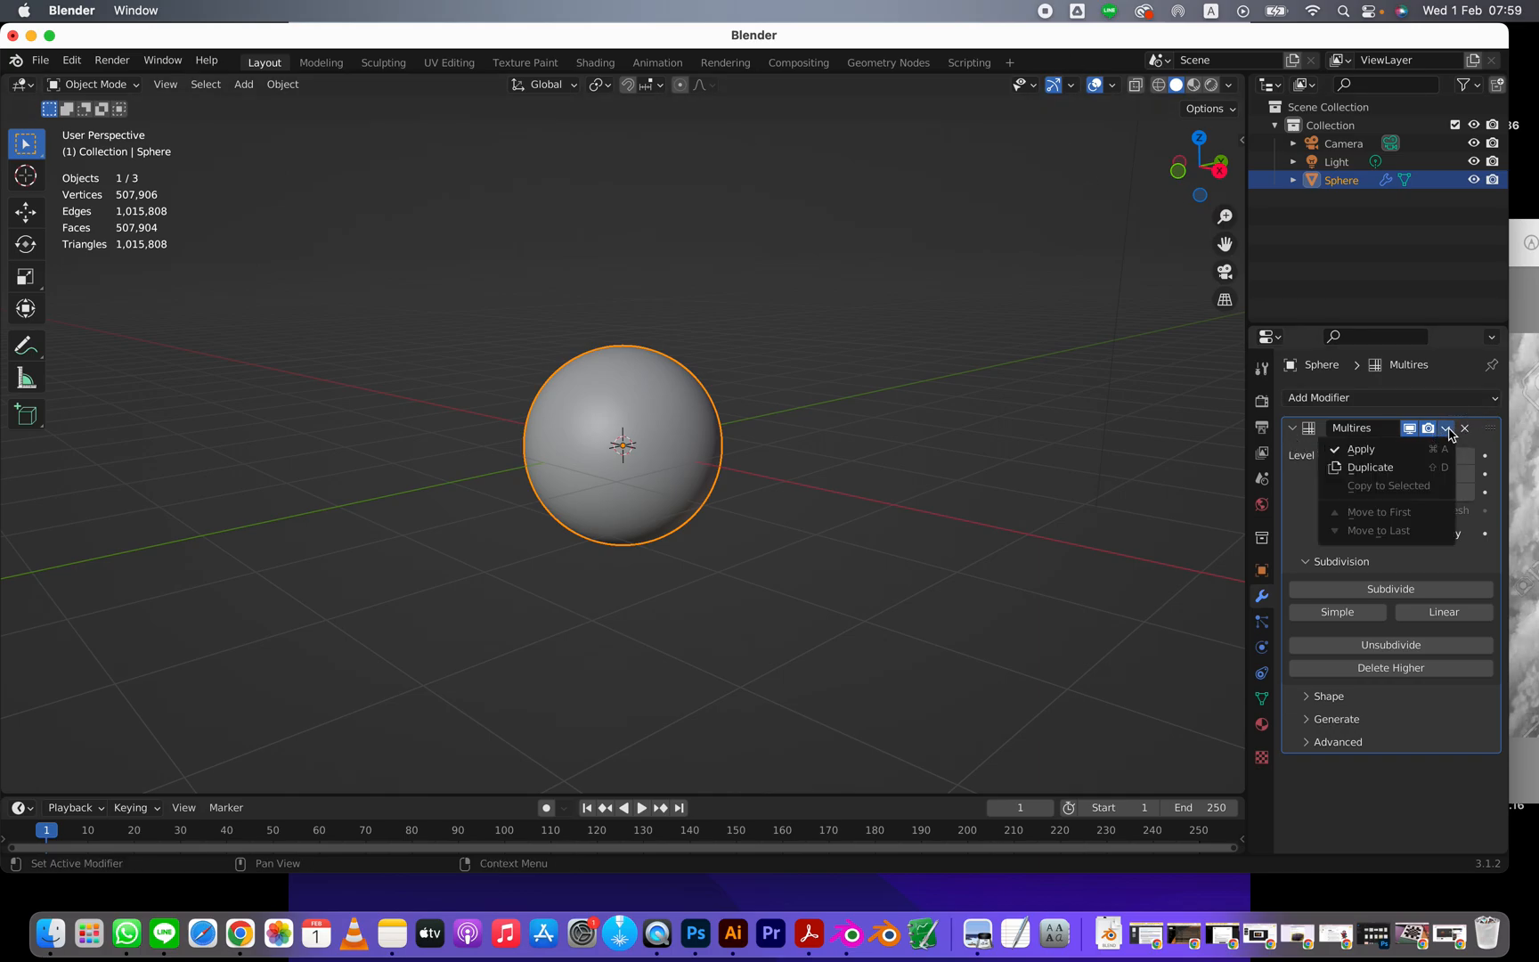
pyautogui.click(1374, 449)
# - Examine the density of the subdivided sphere's mesh up close in wireframe display
pyautogui.click(1158, 85)
pyautogui.scroll(5, 745, 458)
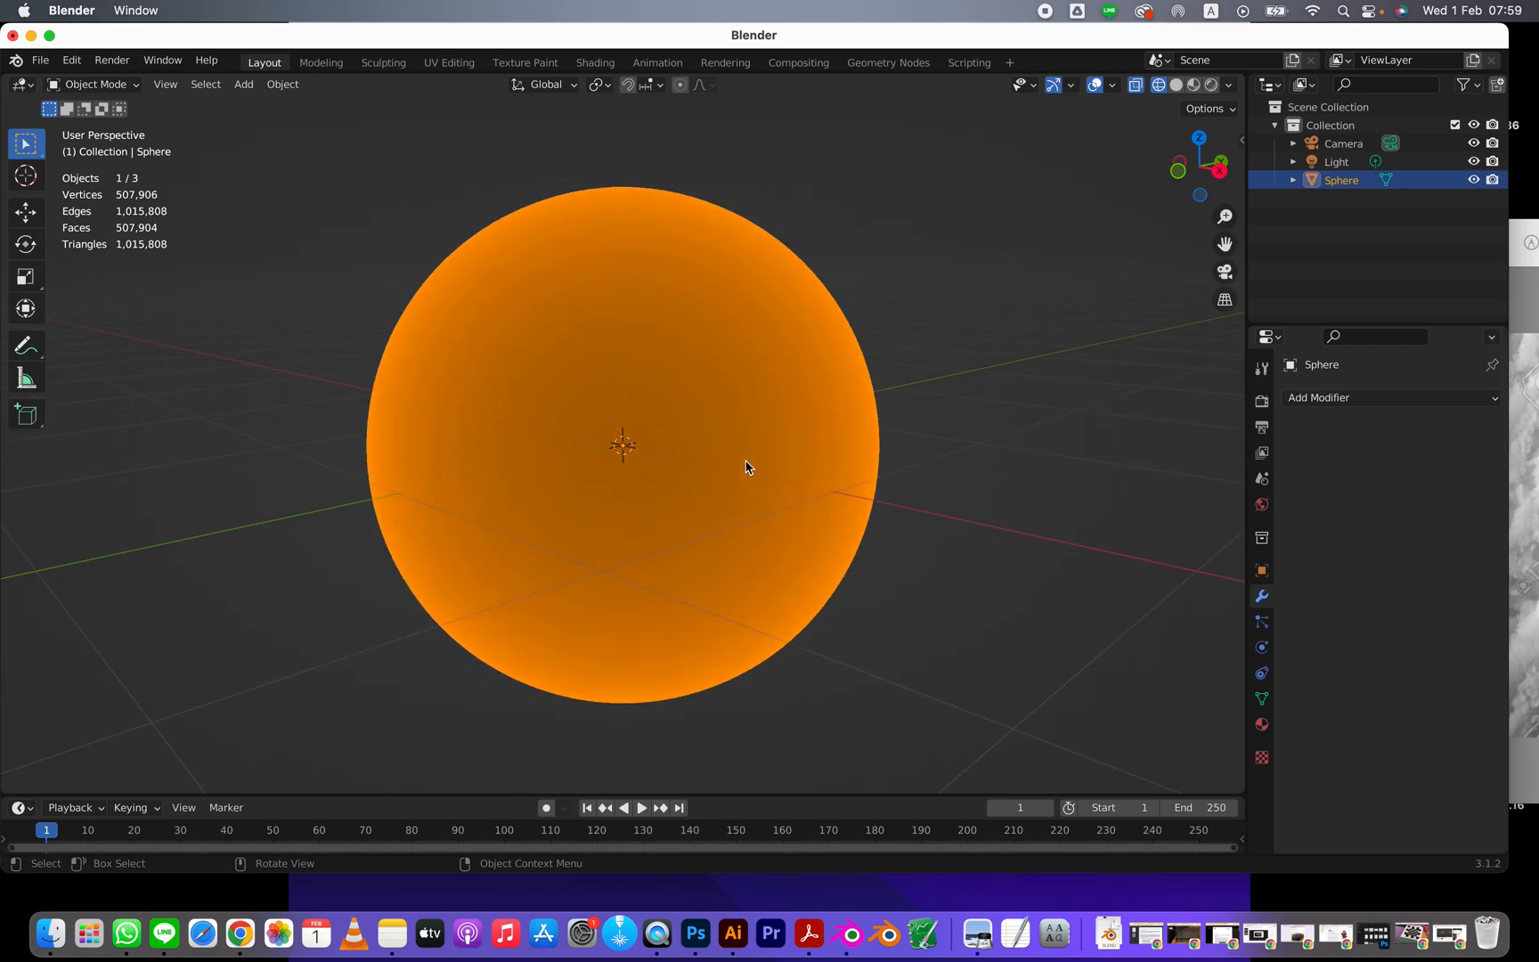
pyautogui.scroll(6, 746, 467)
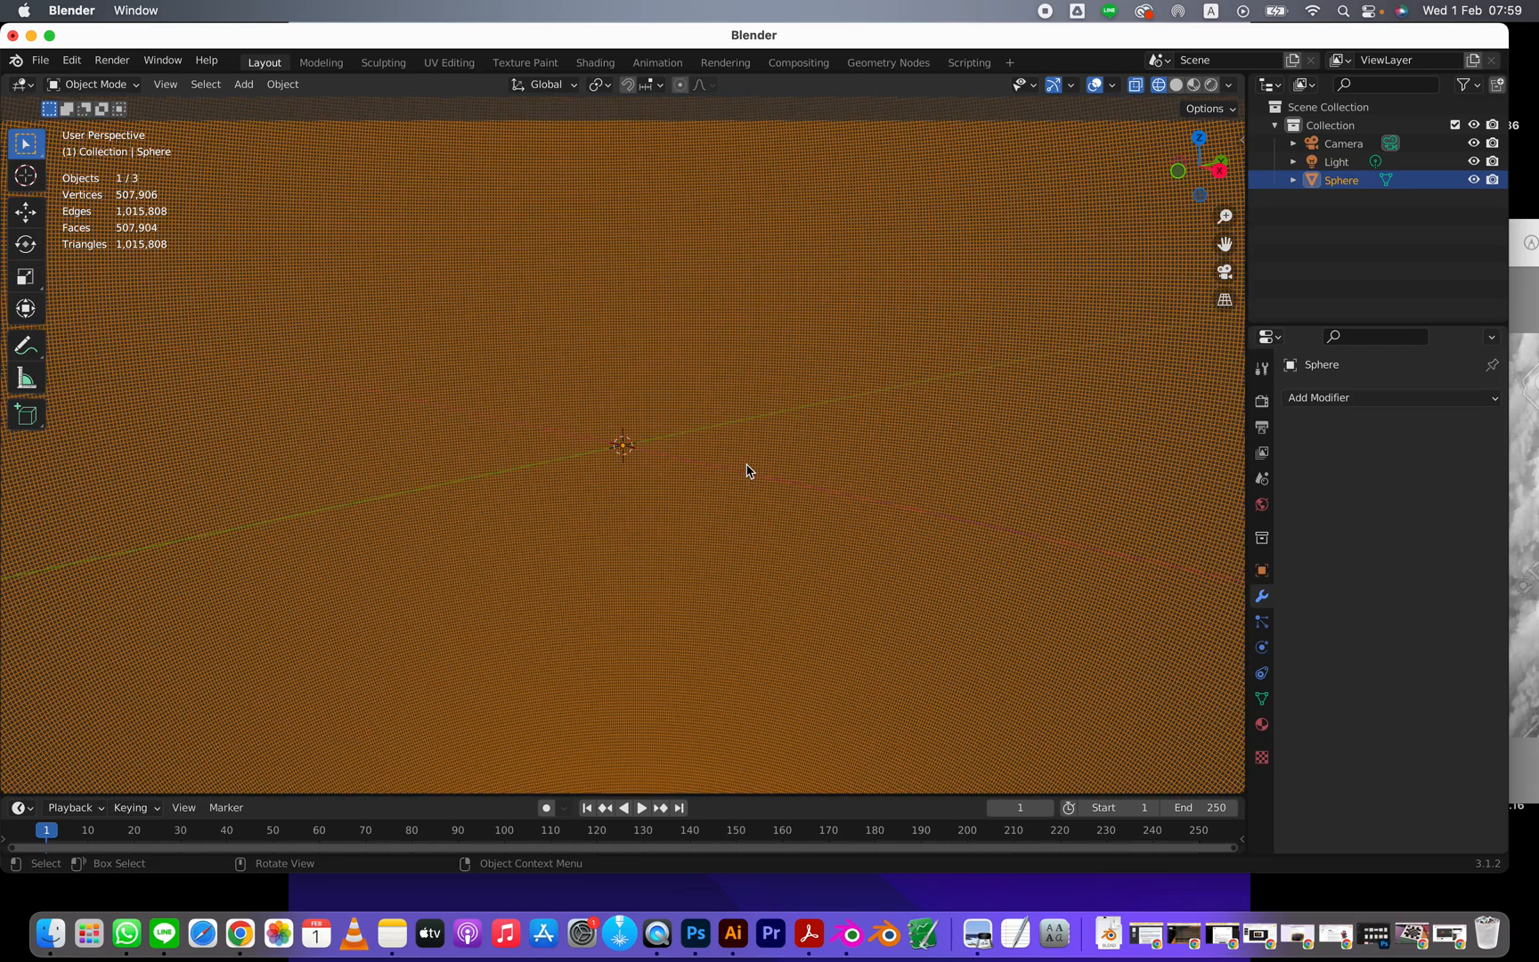
pyautogui.scroll(-8, 746, 470)
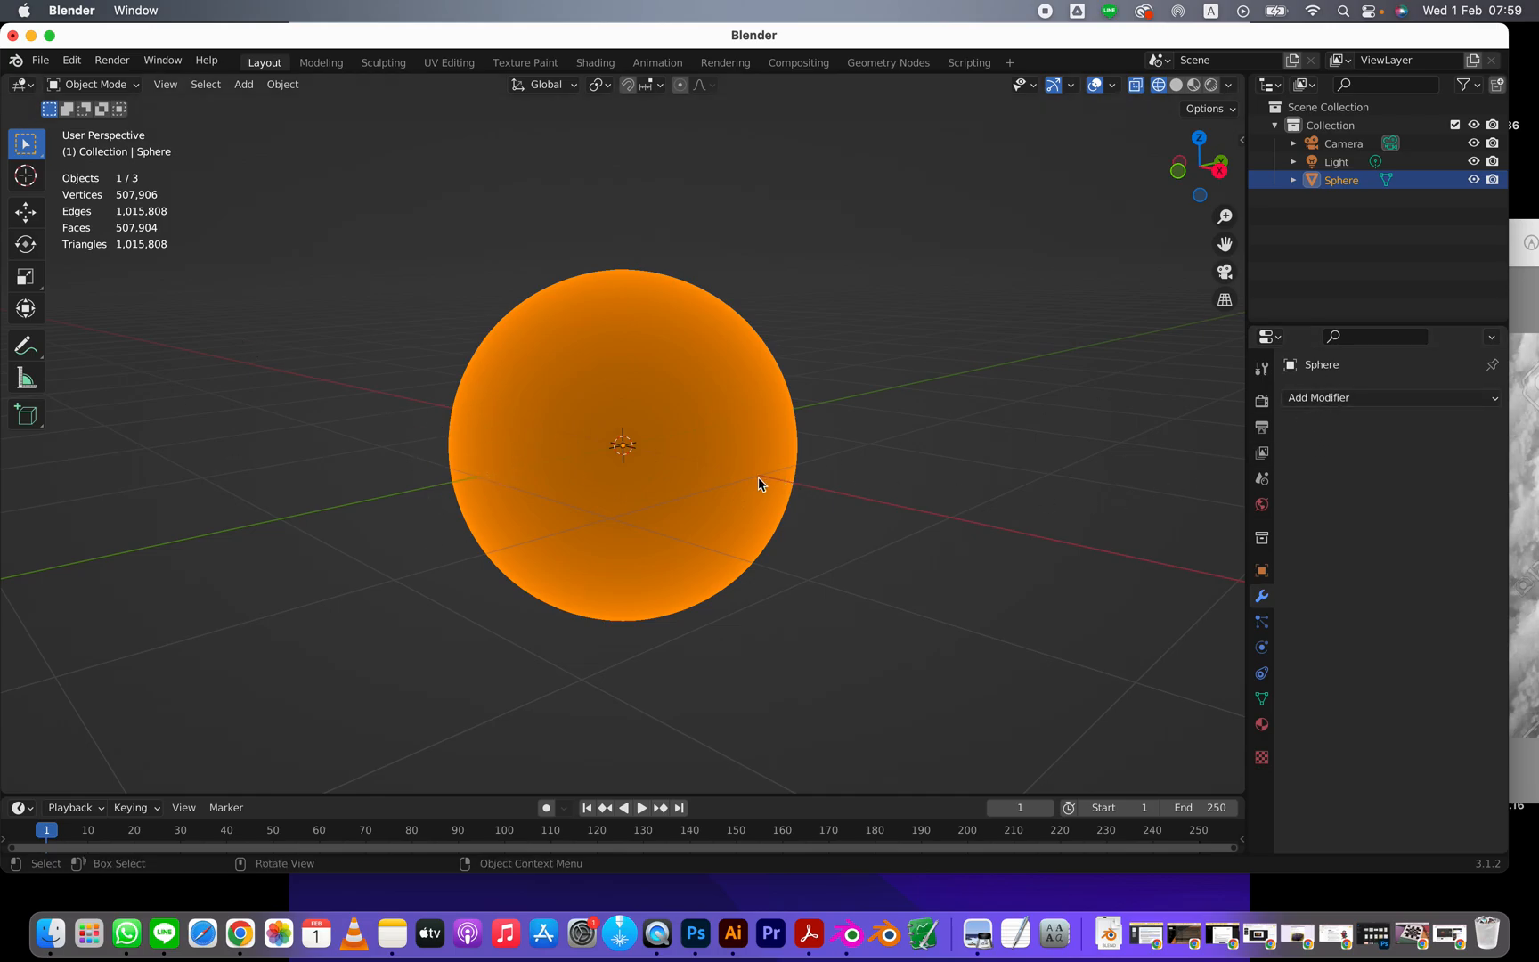
pyautogui.scroll(2, 717, 618)
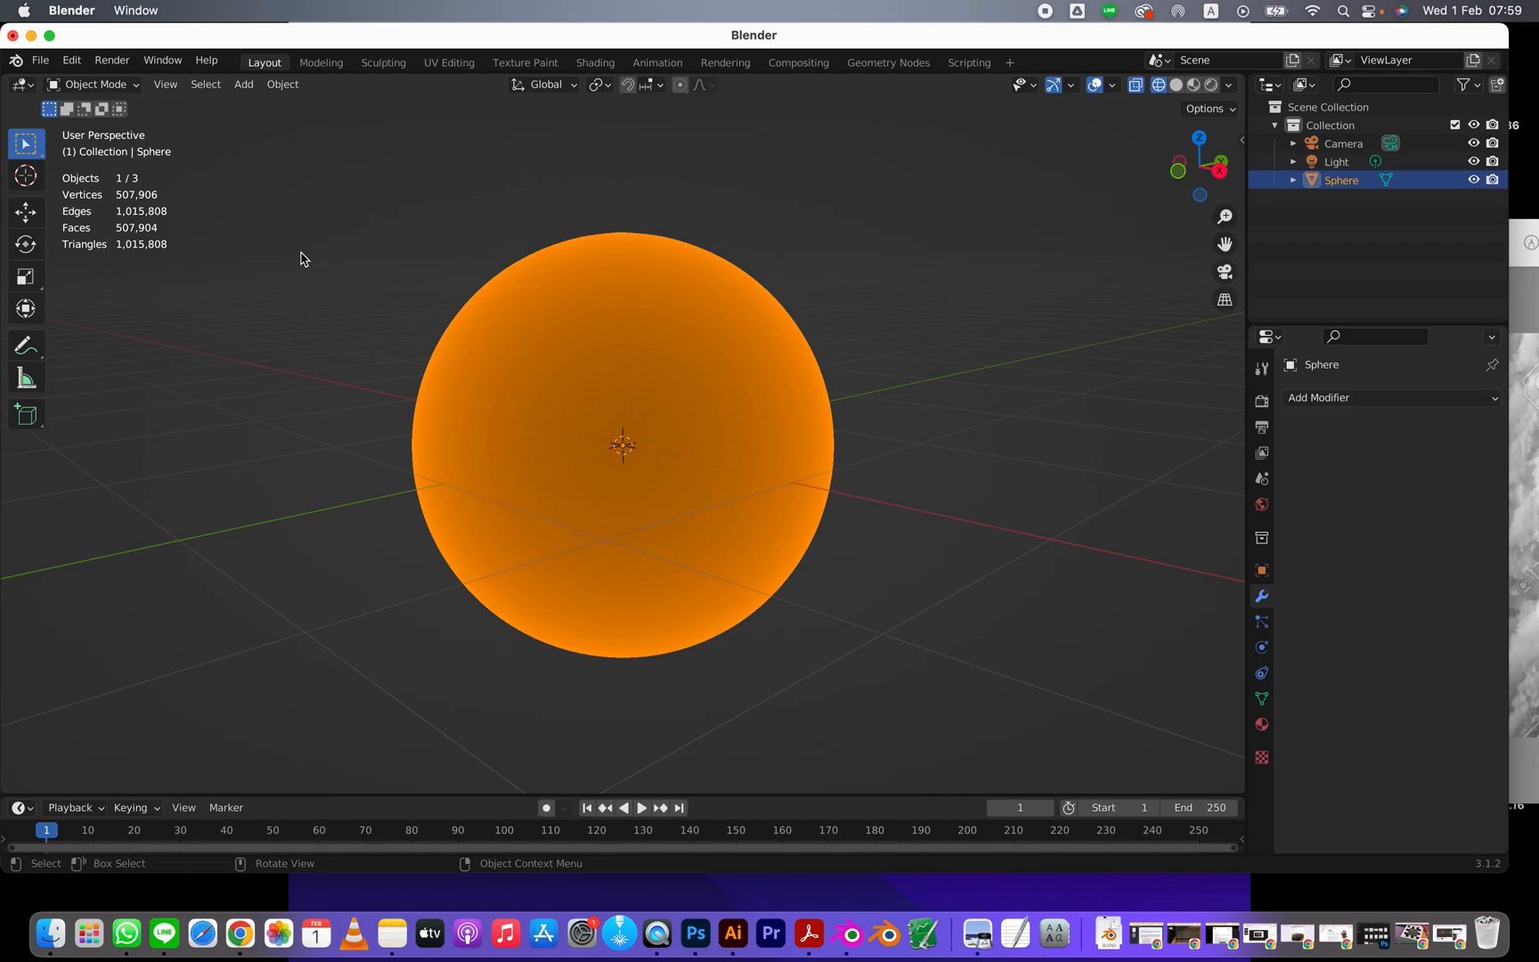
pyautogui.moveTo(645, 370)
pyautogui.mouseDown(button='middle')
pyautogui.moveTo(488, 350)
pyautogui.moveTo(652, 337)
pyautogui.moveTo(668, 372)
pyautogui.moveTo(646, 347)
pyautogui.mouseUp(button='middle')
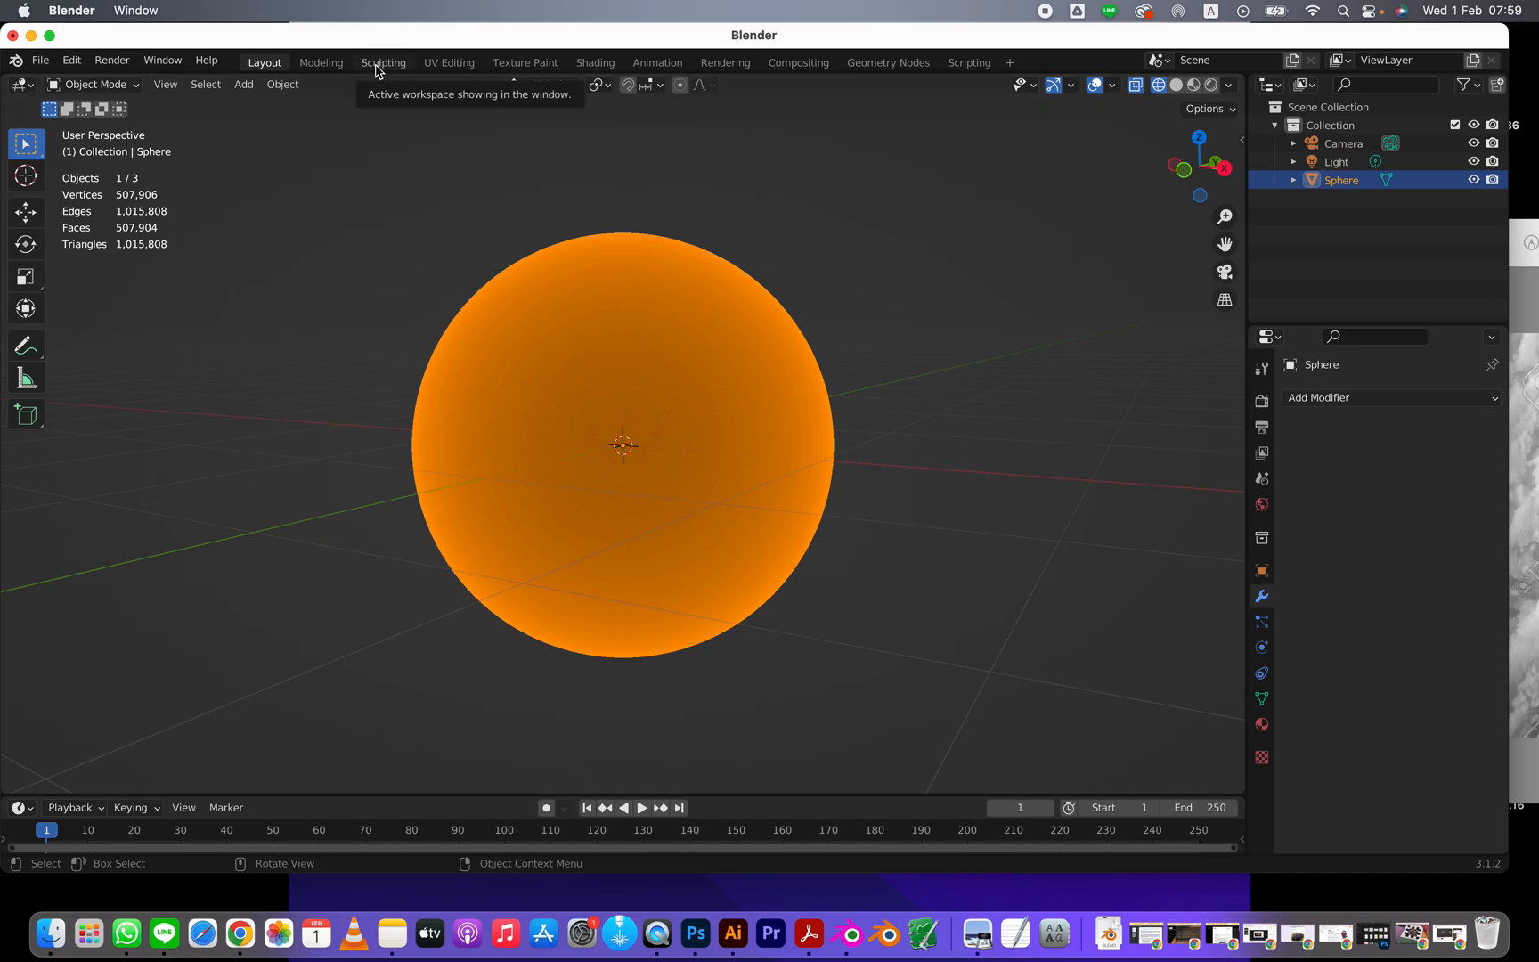
# - Switch to the Sculpting workspace and set the Draw brush's radius to 336 px and its strength to 0.276
pyautogui.click(388, 66)
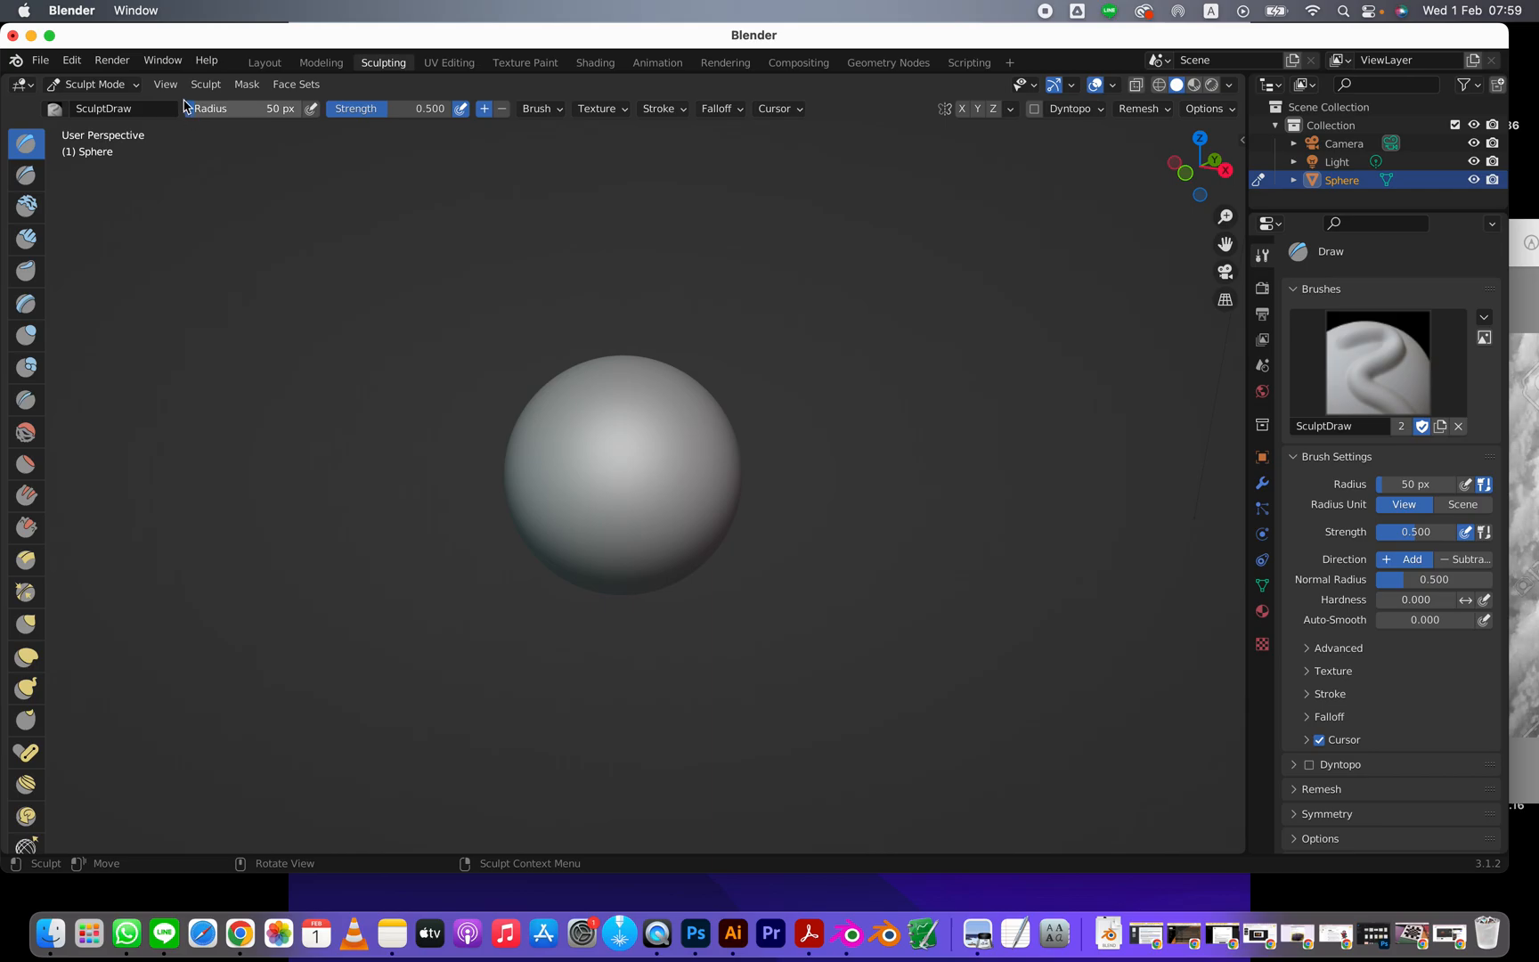
pyautogui.moveTo(196, 115); pyautogui.dragTo(279, 116)
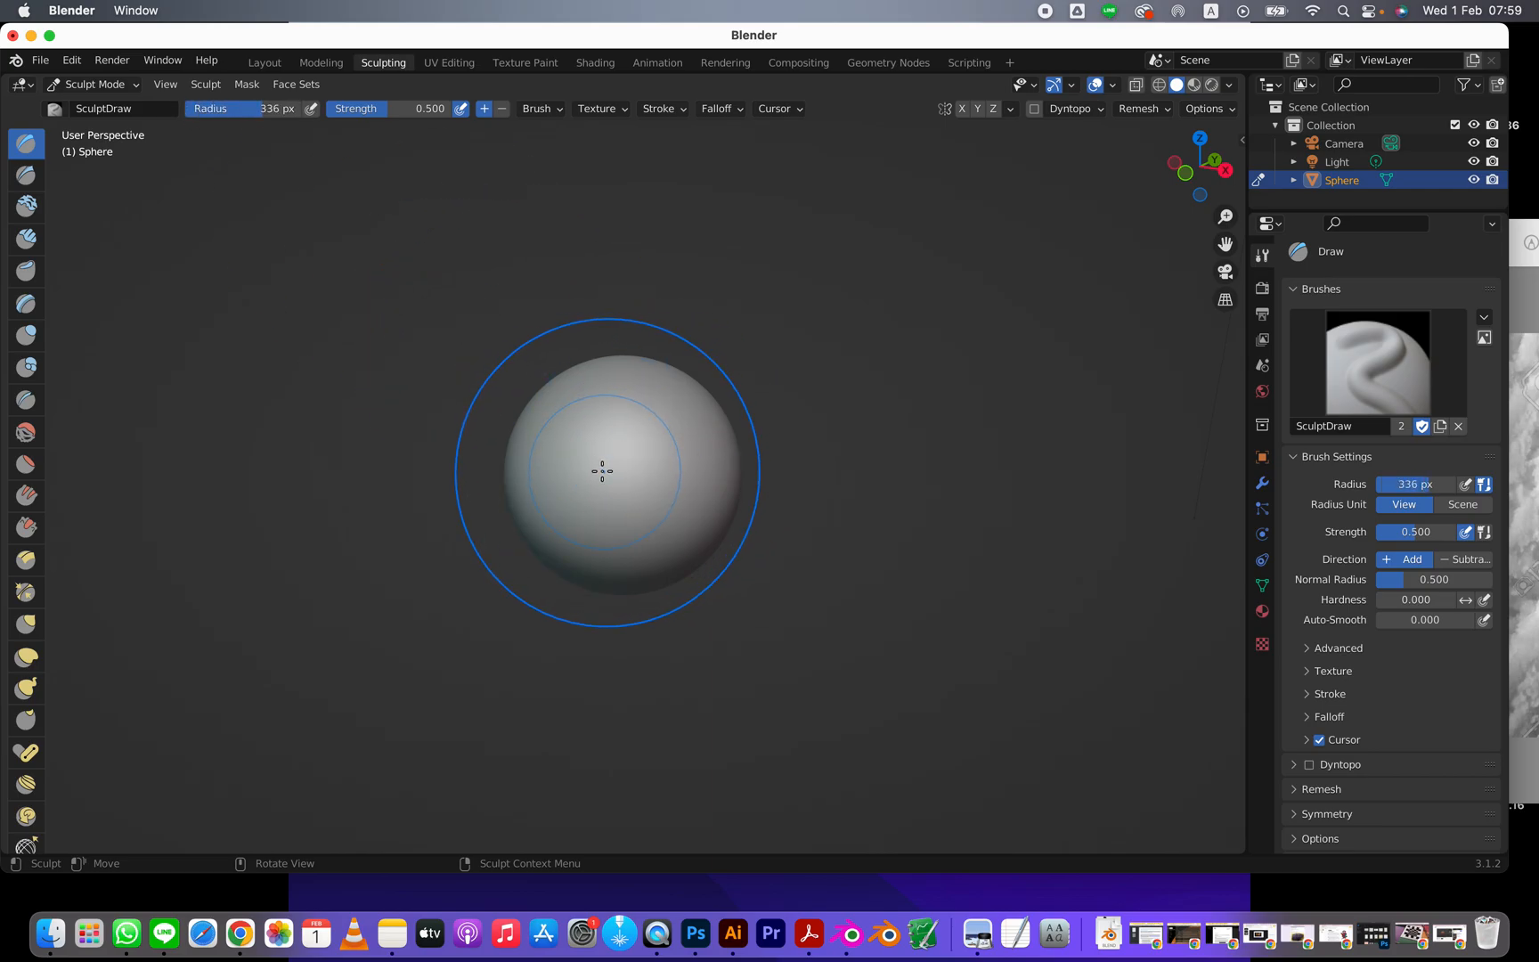
pyautogui.moveTo(388, 117); pyautogui.dragTo(365, 117)
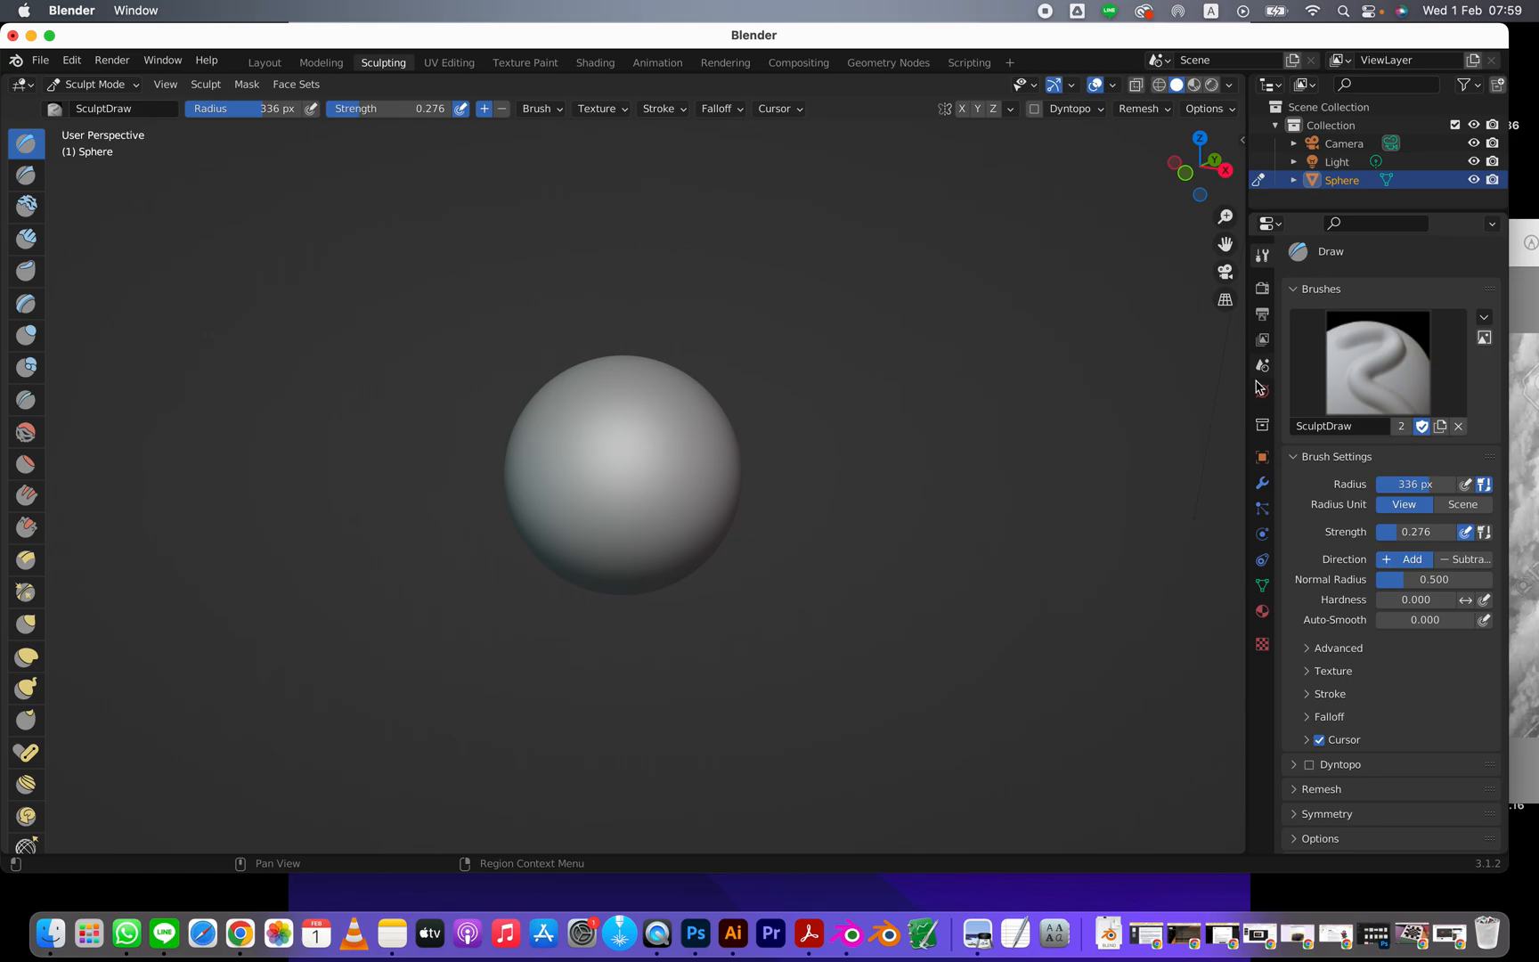
# - Widen the properties area showing the brush's texture settings and view the icecreamTexture.jpg reference image in Preview
pyautogui.moveTo(1247, 425); pyautogui.dragTo(1004, 422)
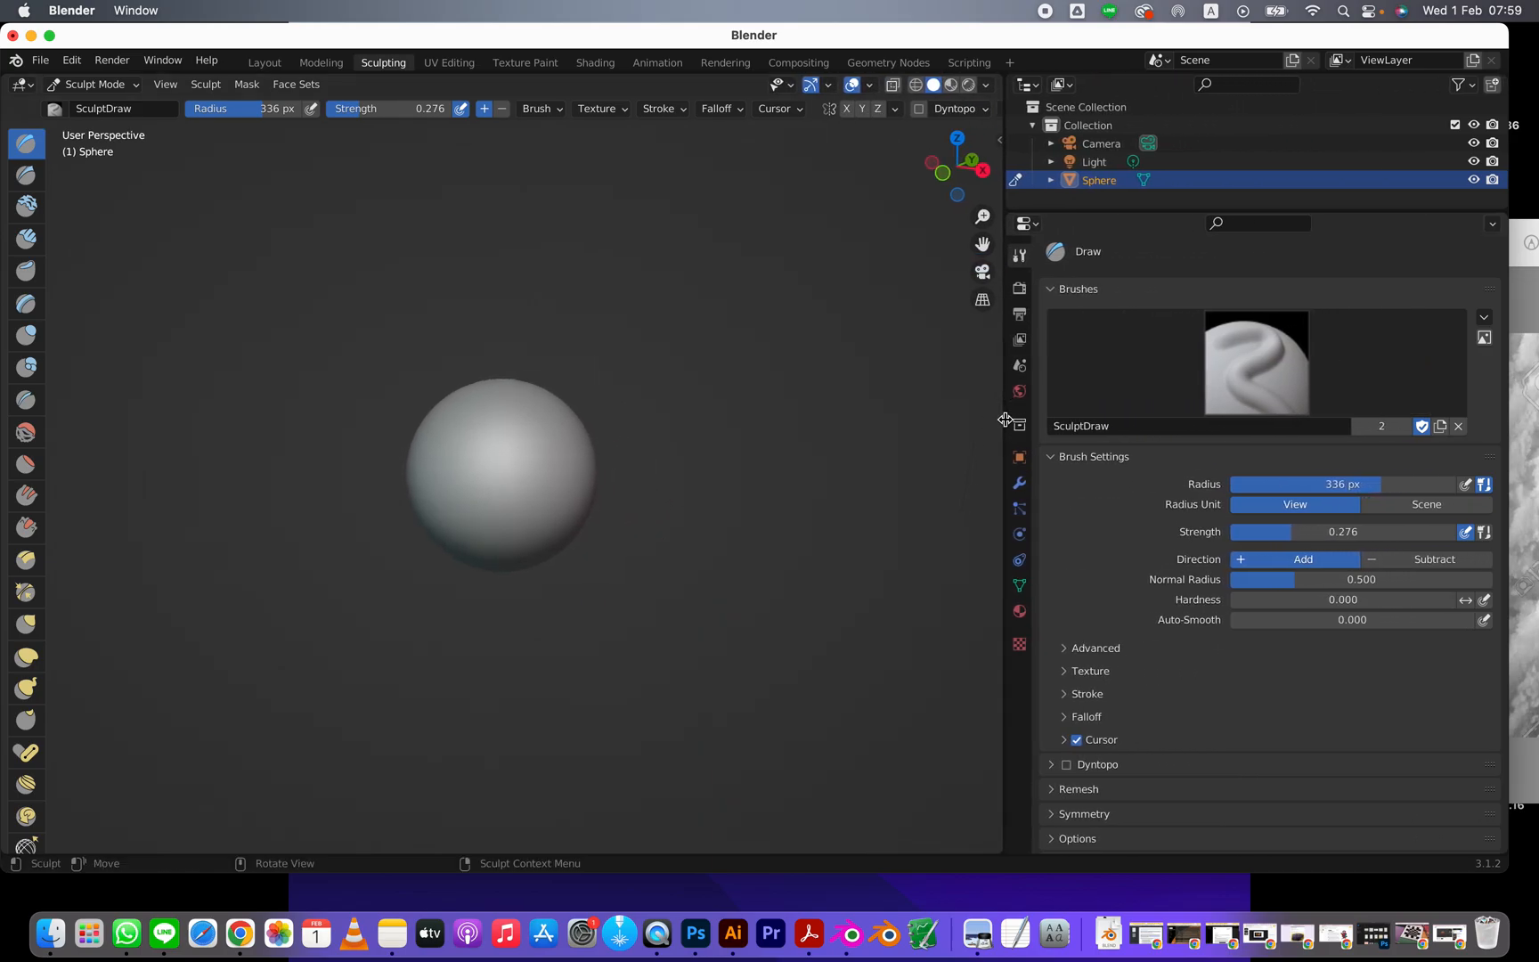
pyautogui.click(1019, 644)
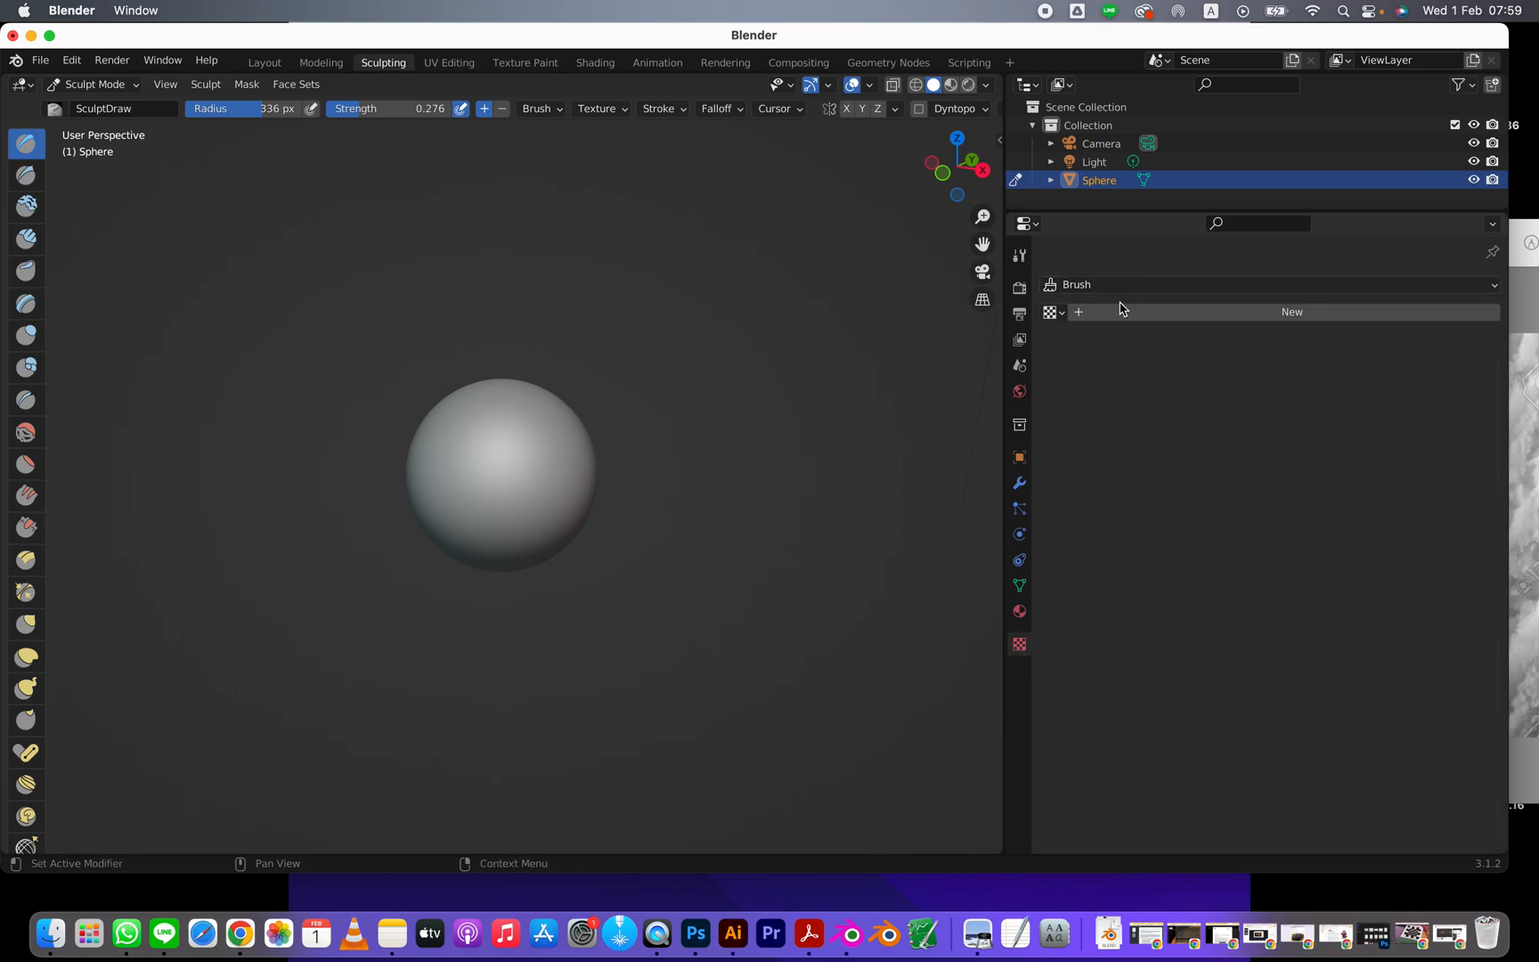
pyautogui.click(1526, 323)
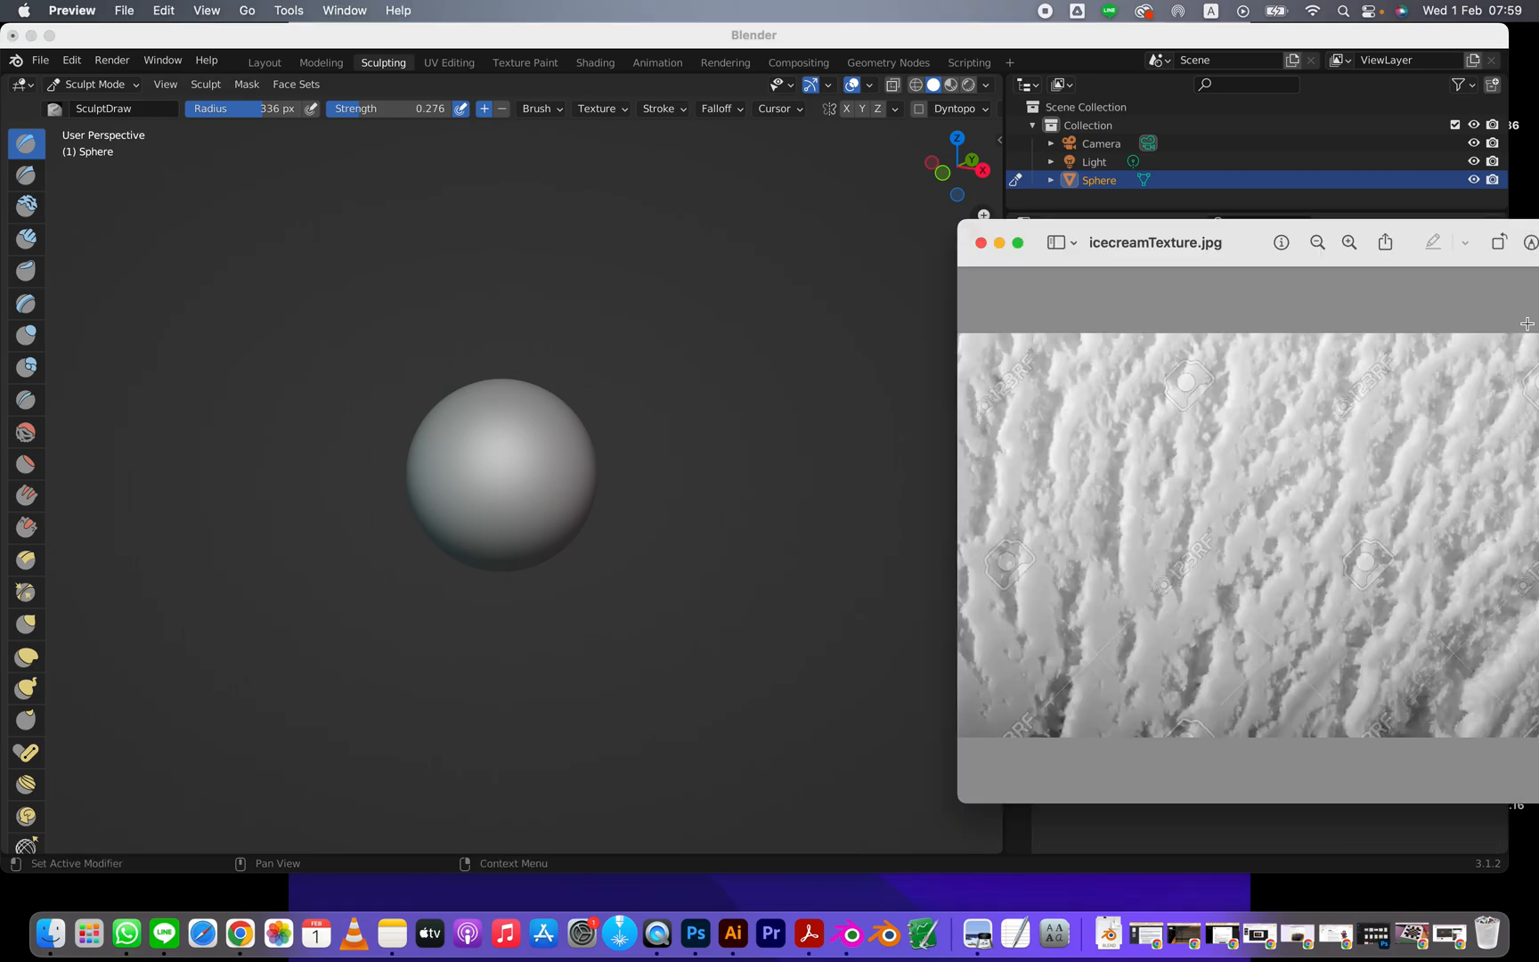
pyautogui.click(1245, 104)
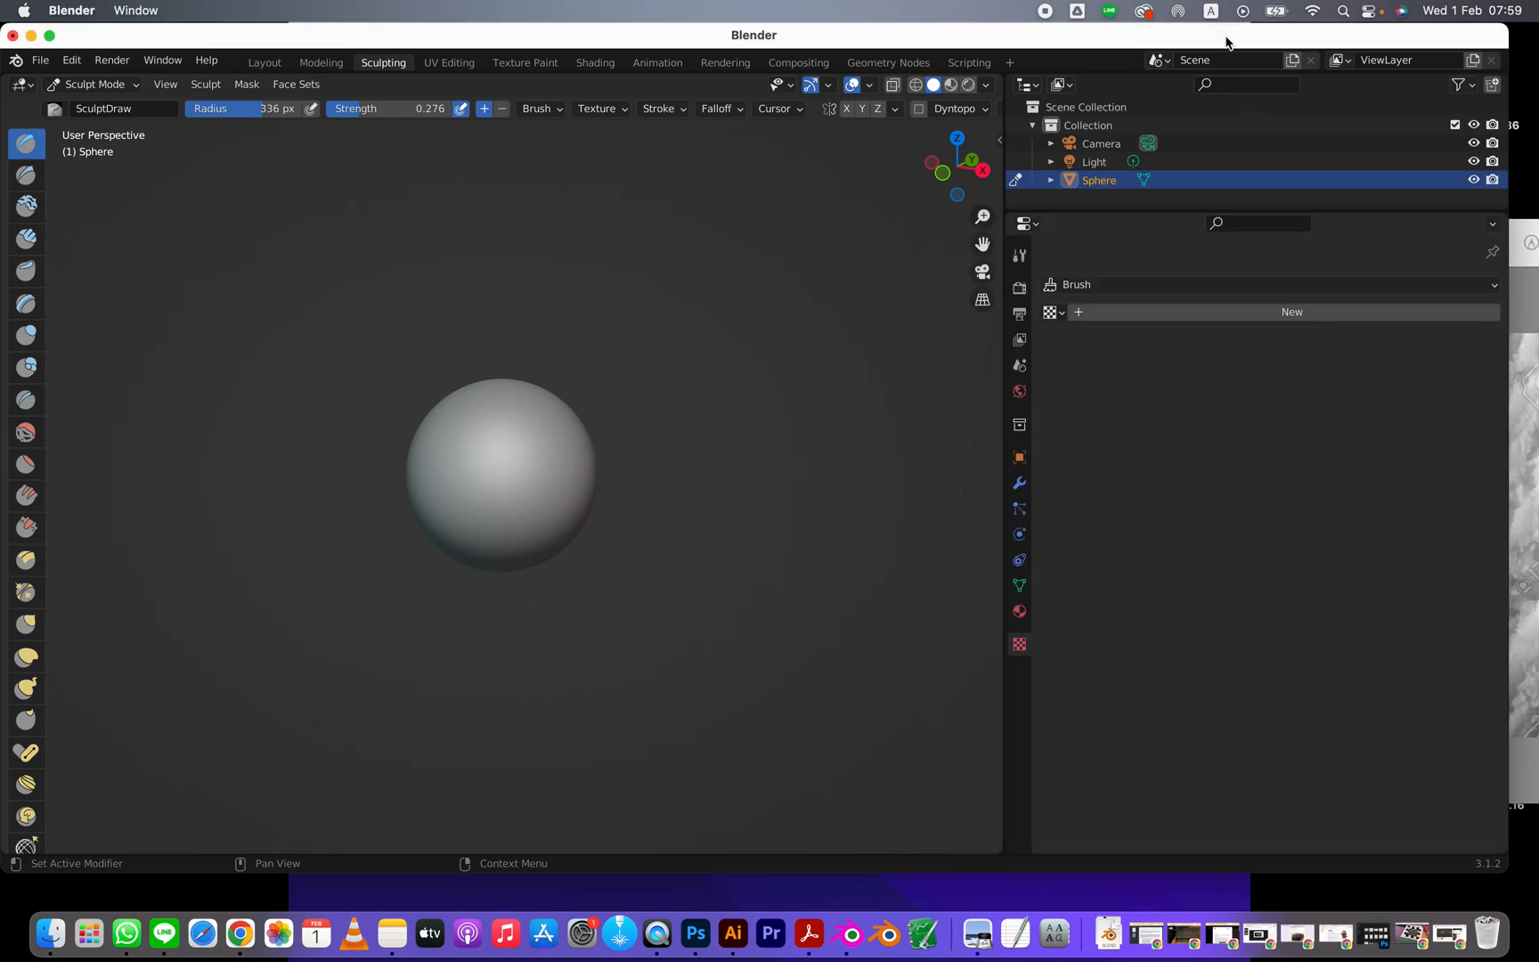
# - Create a new image texture for the brush and load icecreamTexture.jpg from the Textures folder into it
pyautogui.click(1131, 312)
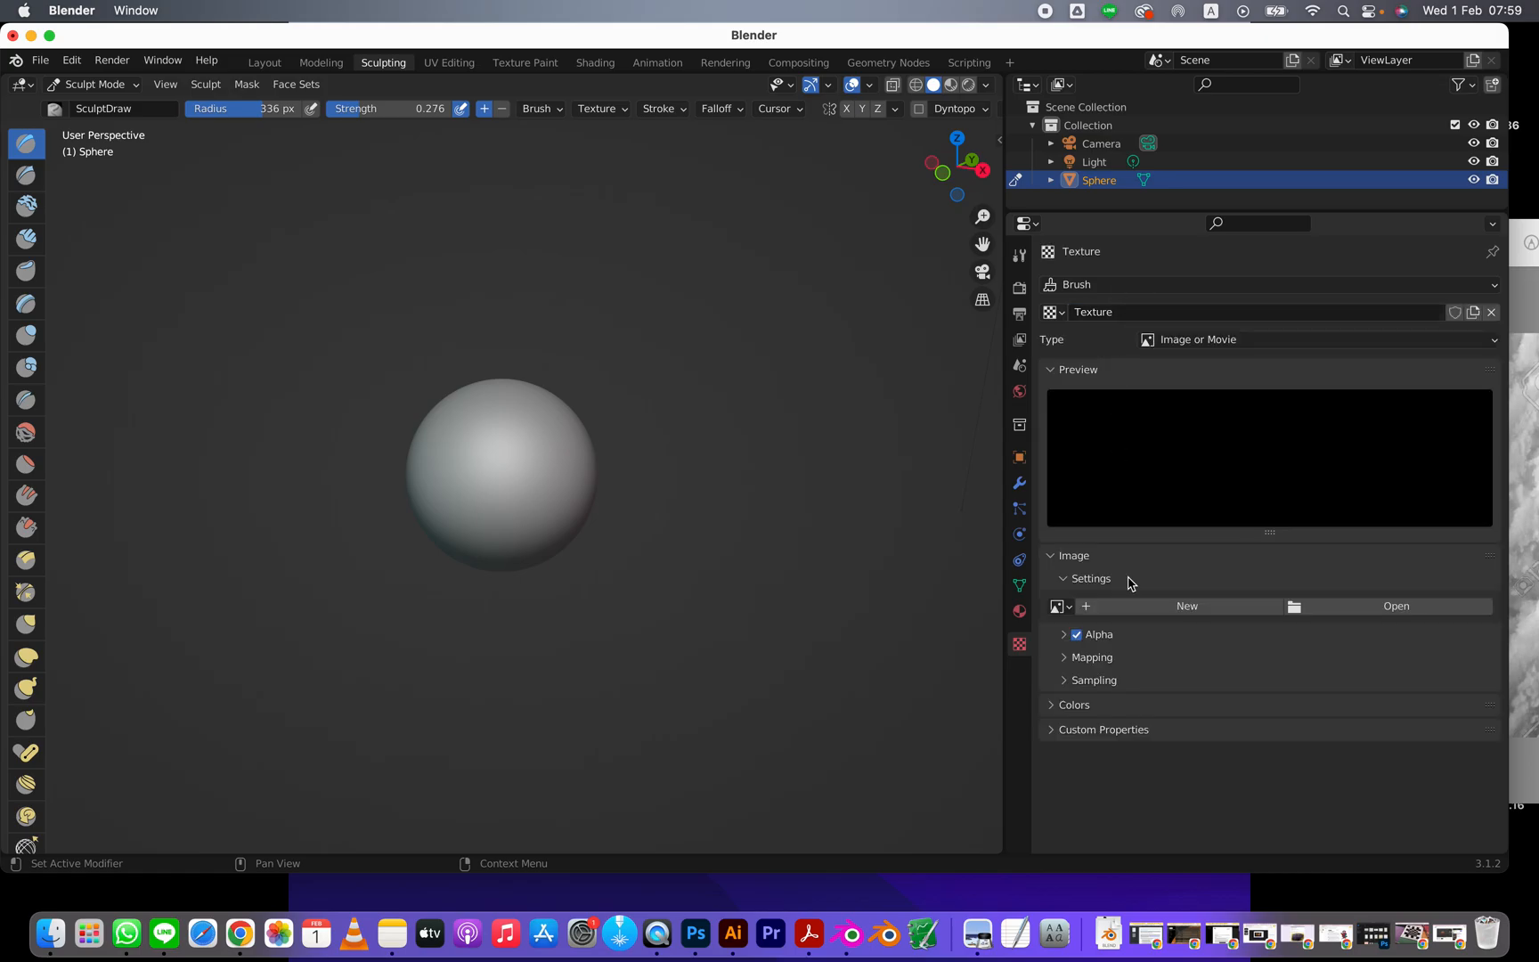
pyautogui.click(1375, 613)
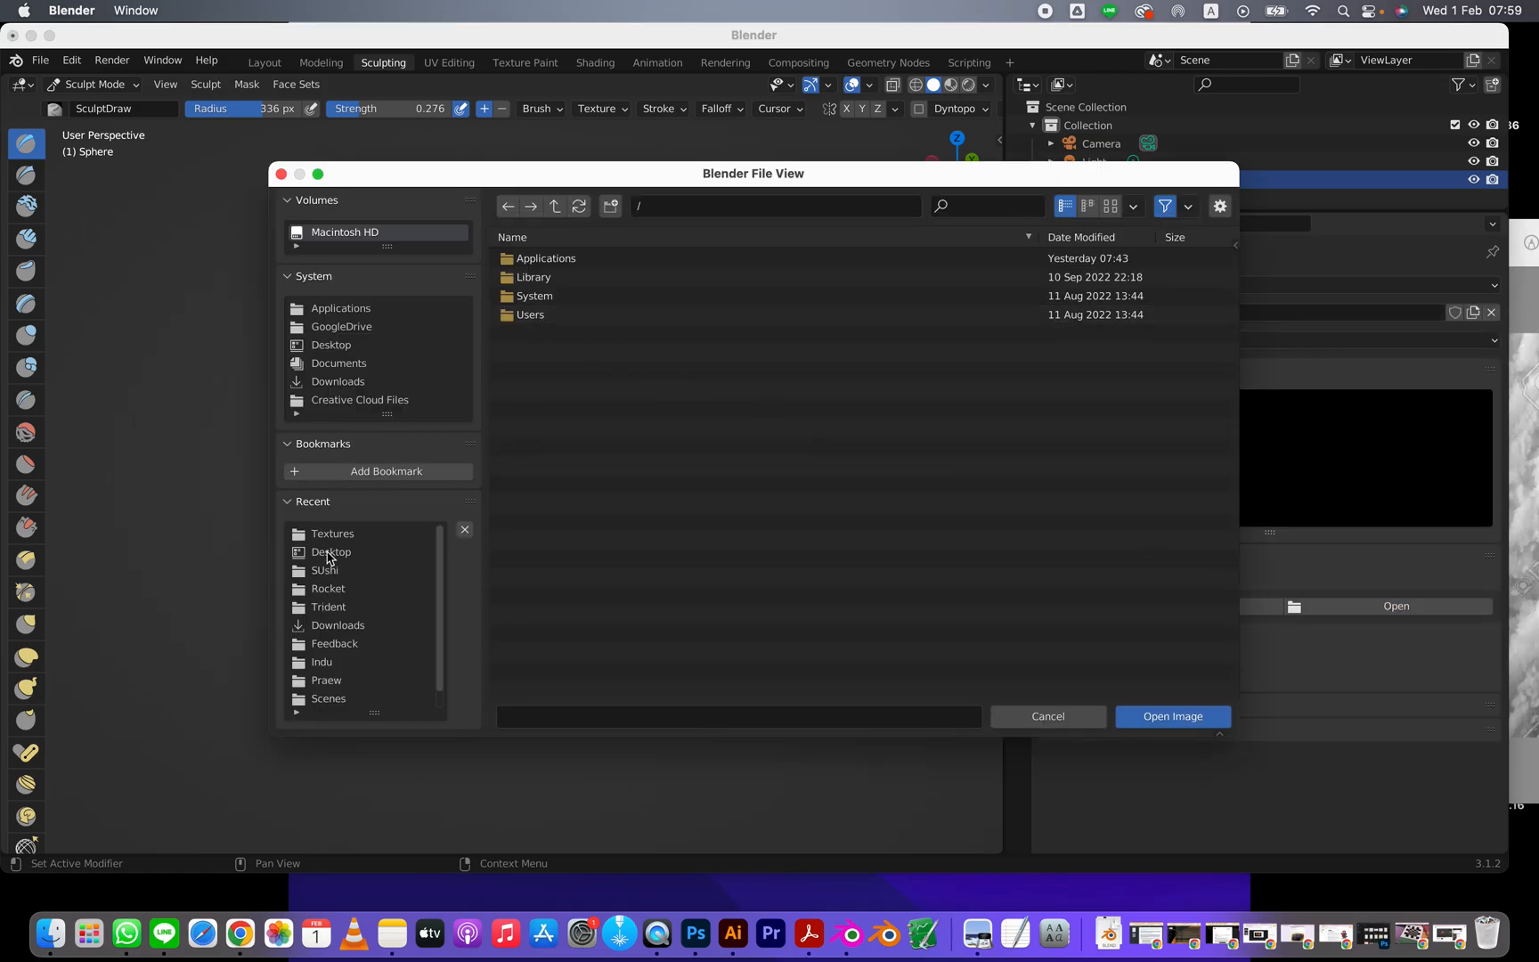
pyautogui.click(329, 534)
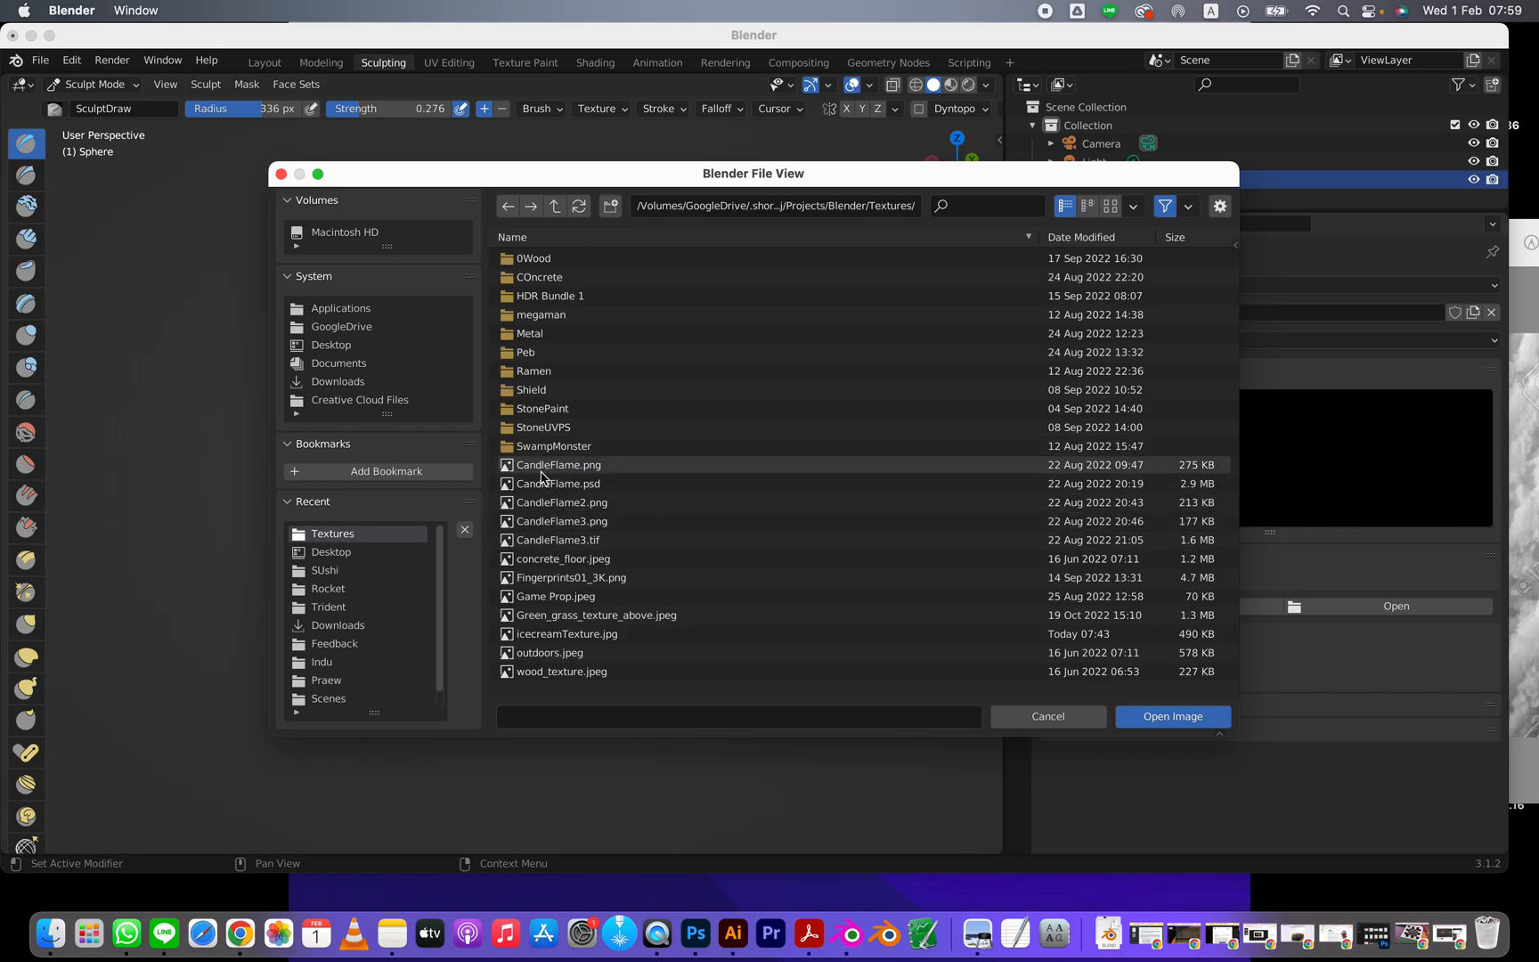
pyautogui.click(534, 633)
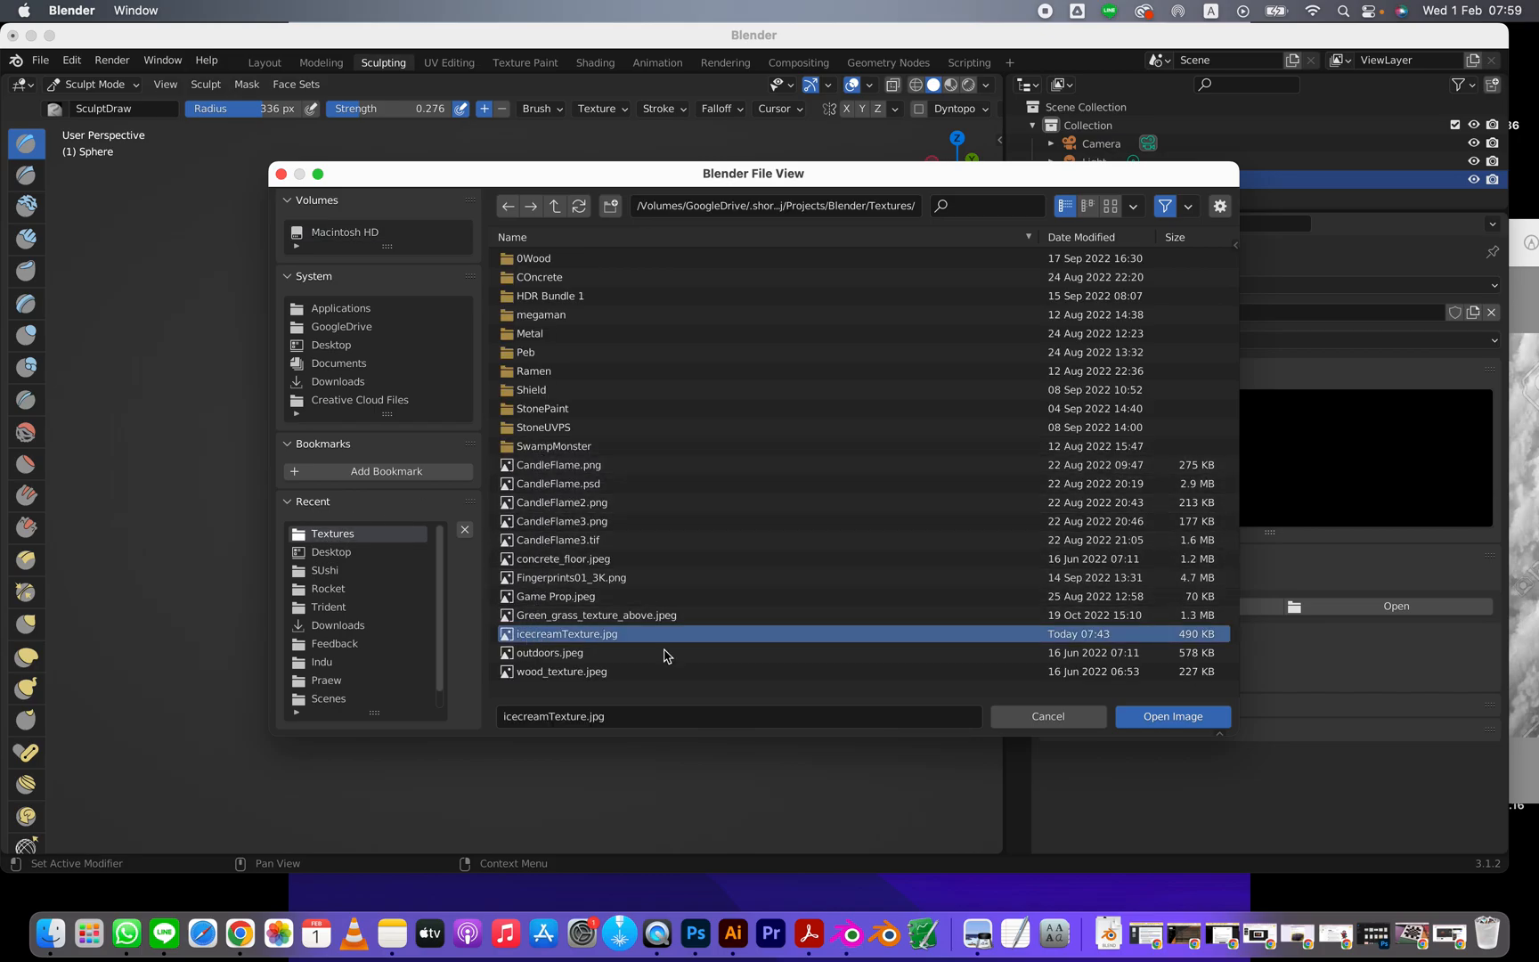
pyautogui.click(1171, 716)
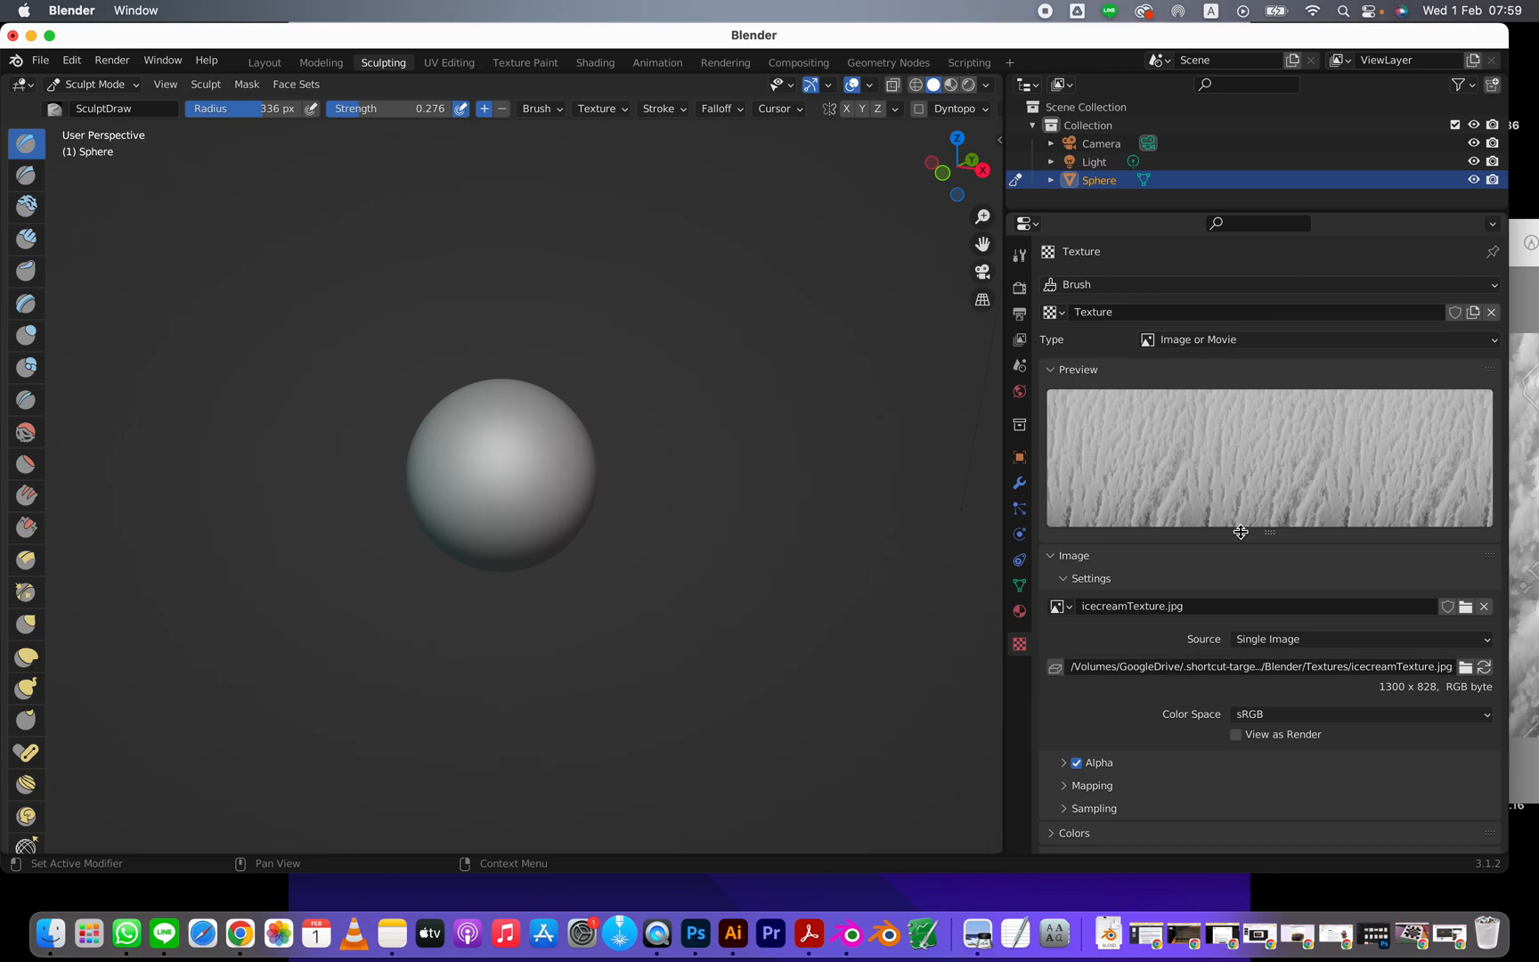
# - Expand the Draw brush's texture settings and review the assigned texture's mapping, offset and size options
pyautogui.click(1019, 257)
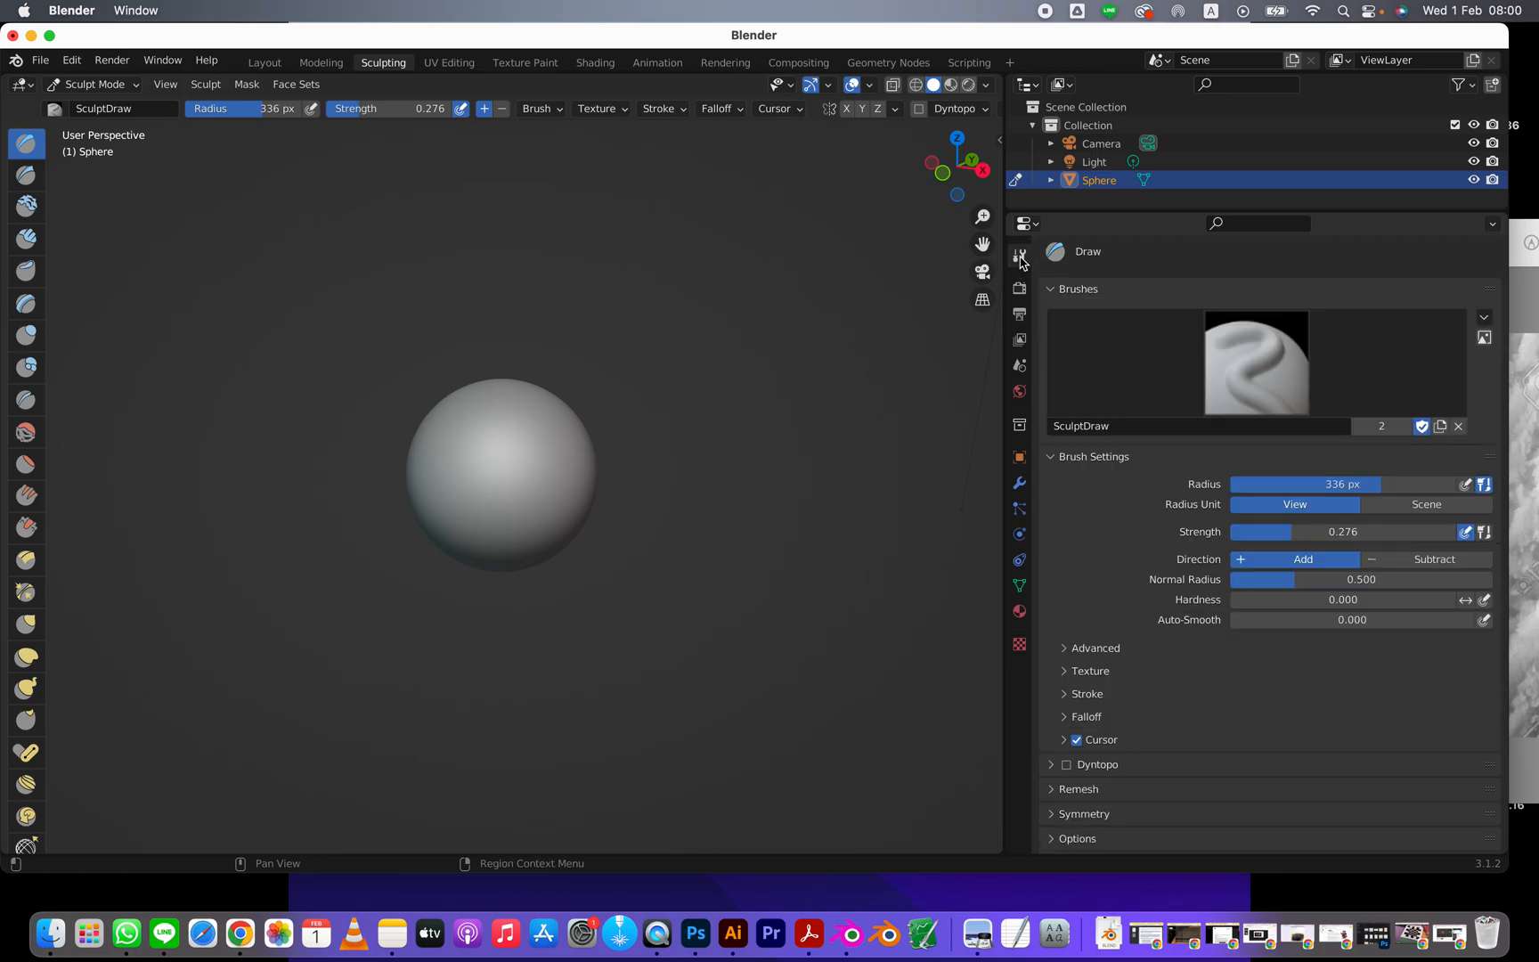
pyautogui.scroll(-1, 1129, 690)
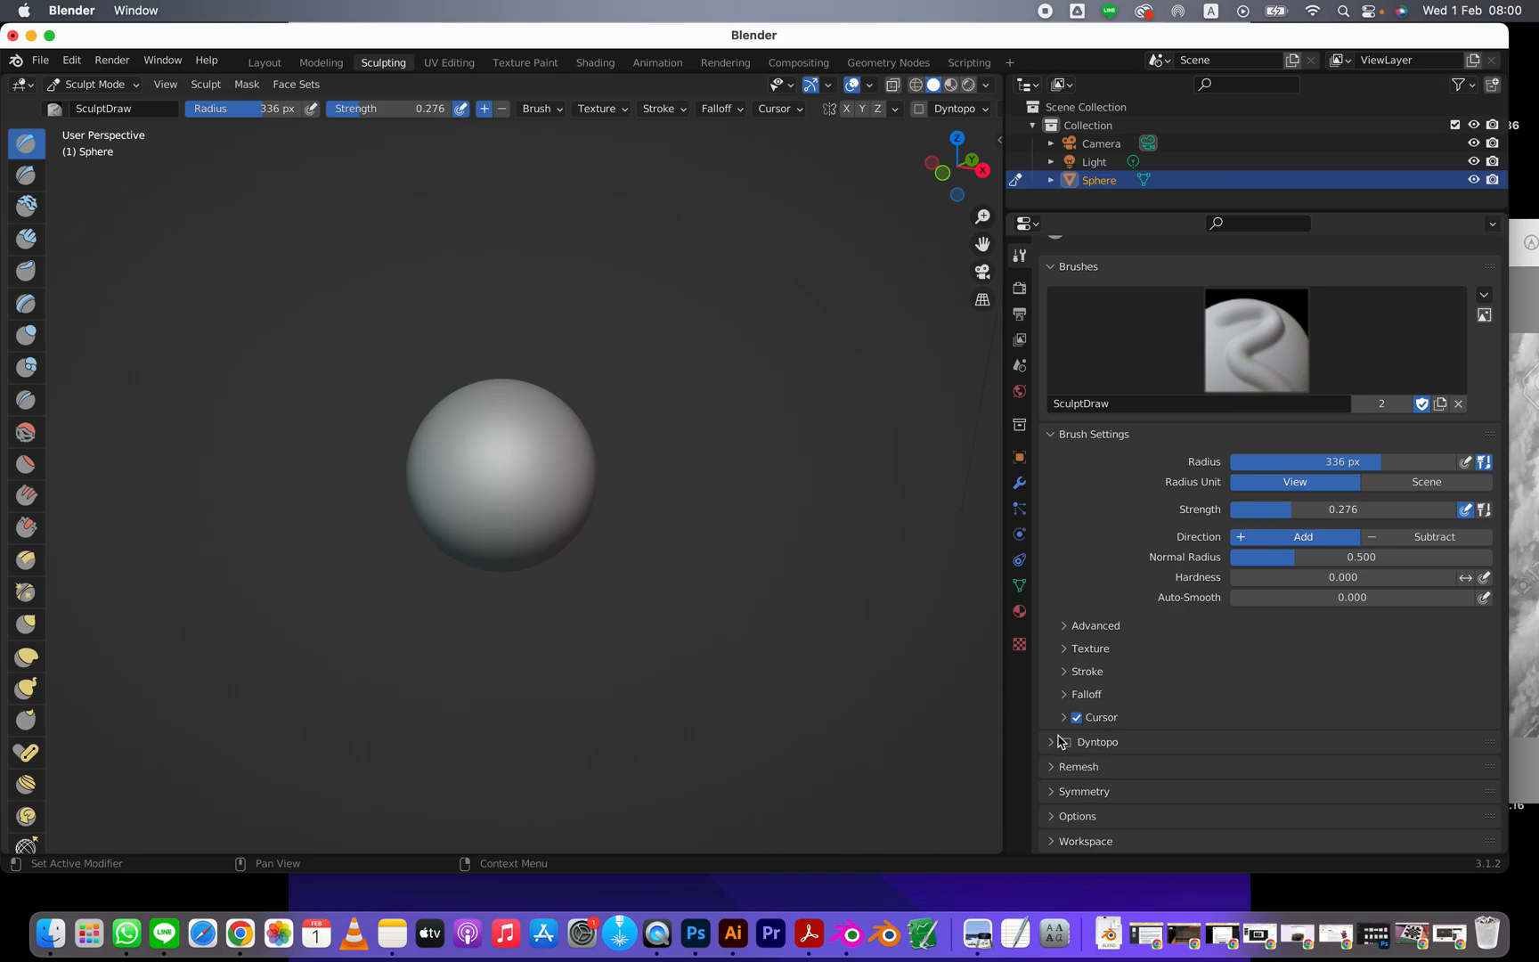
pyautogui.click(1069, 648)
pyautogui.scroll(-5, 1161, 690)
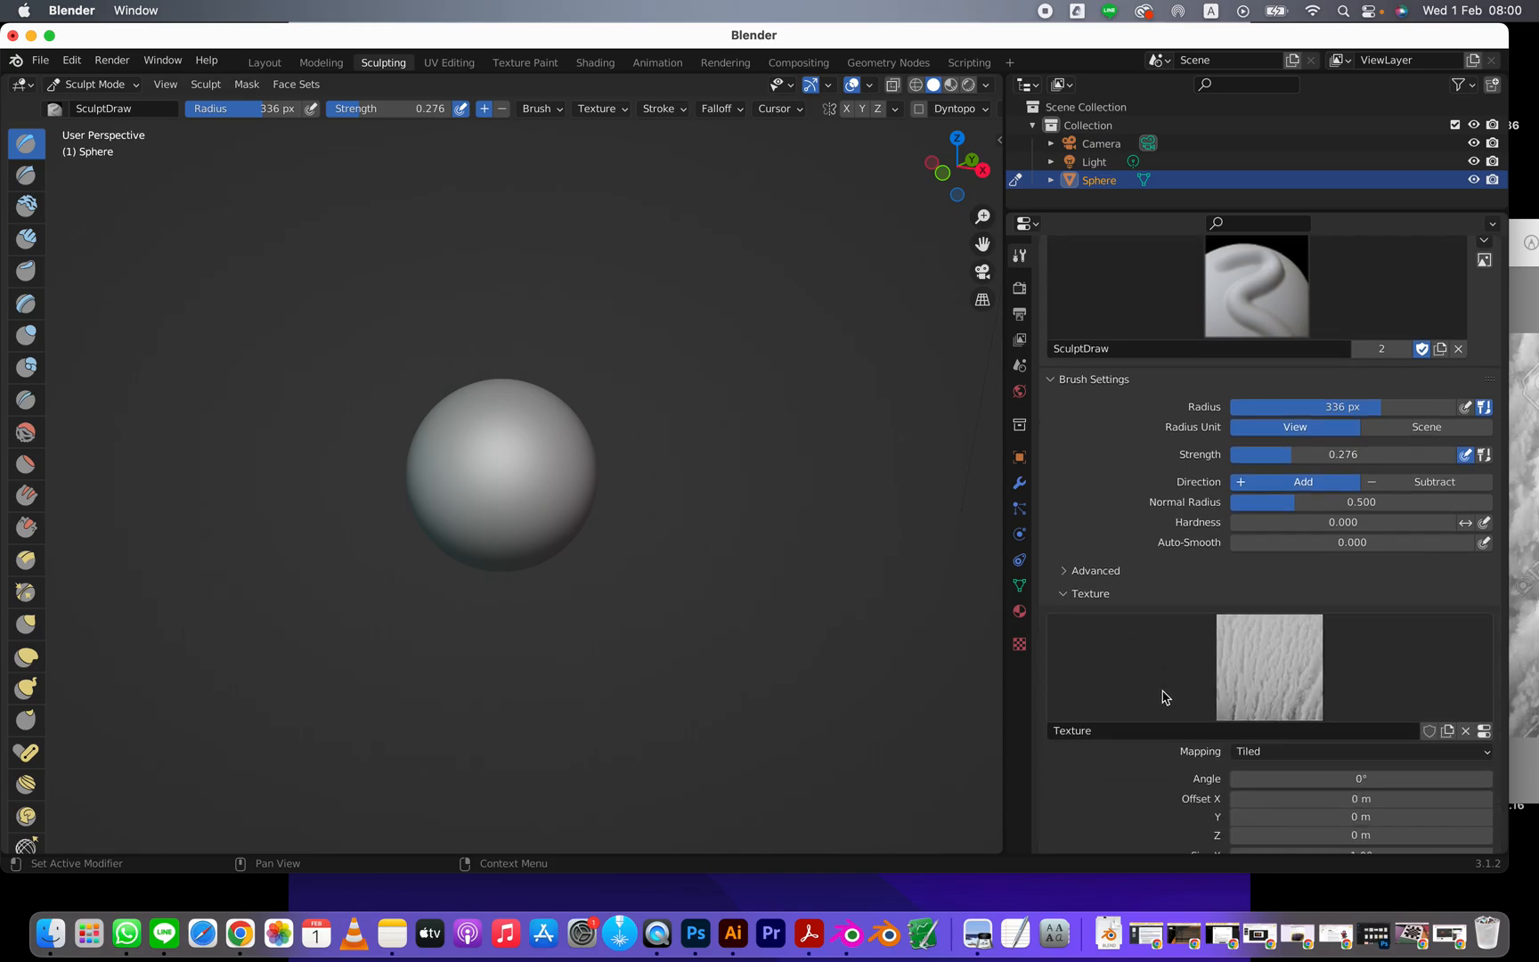
pyautogui.scroll(-2, 1169, 648)
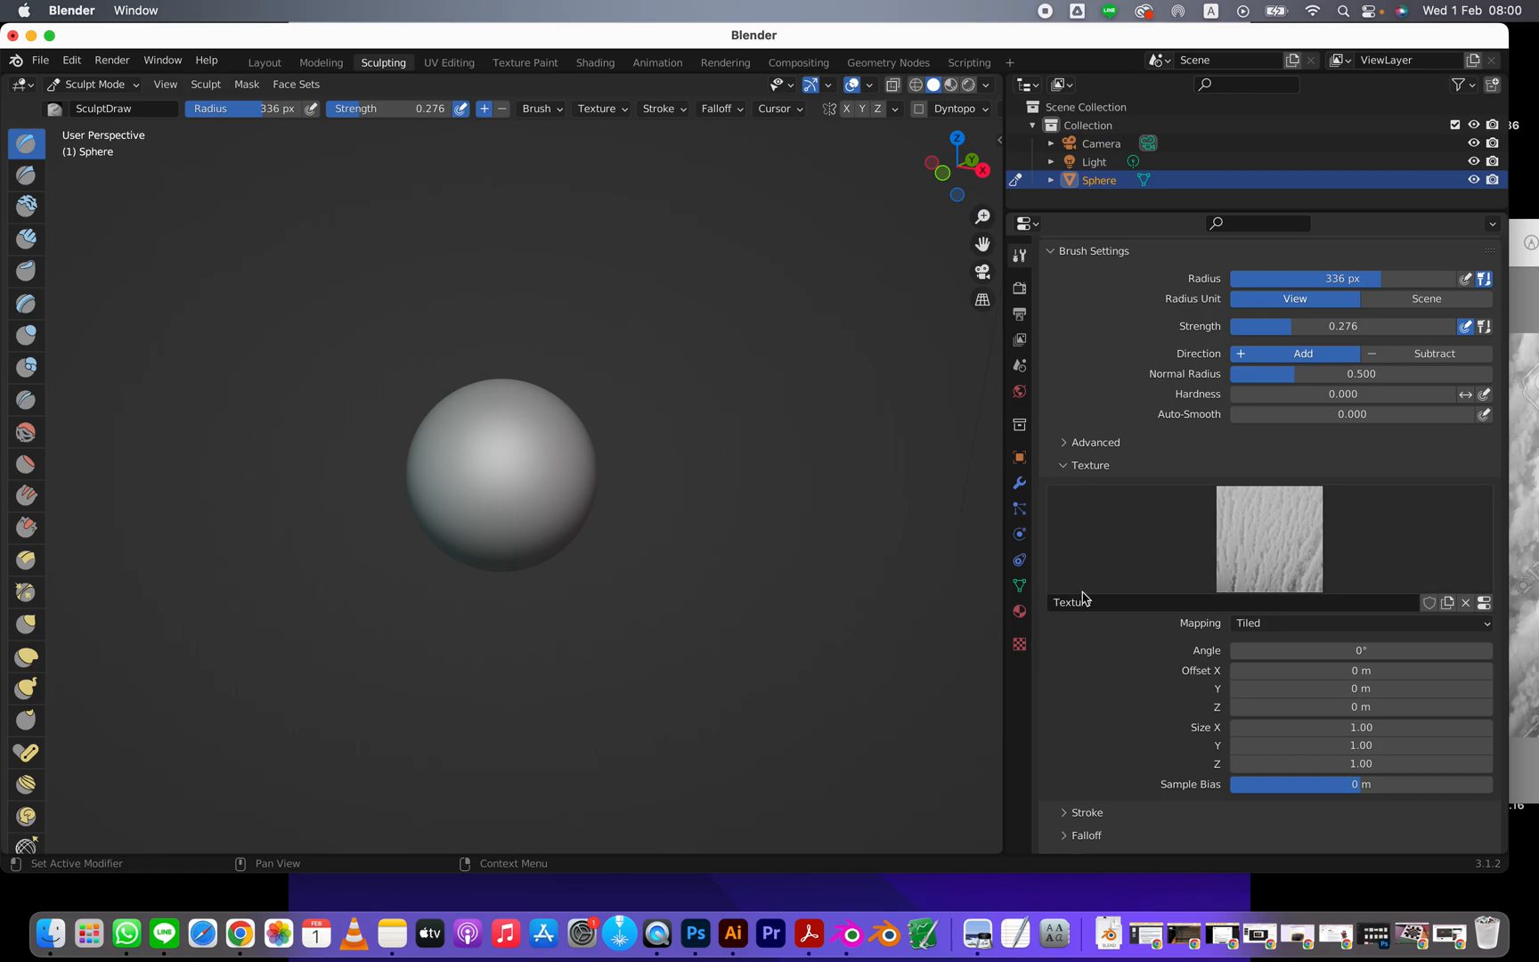
pyautogui.scroll(-5, 1119, 720)
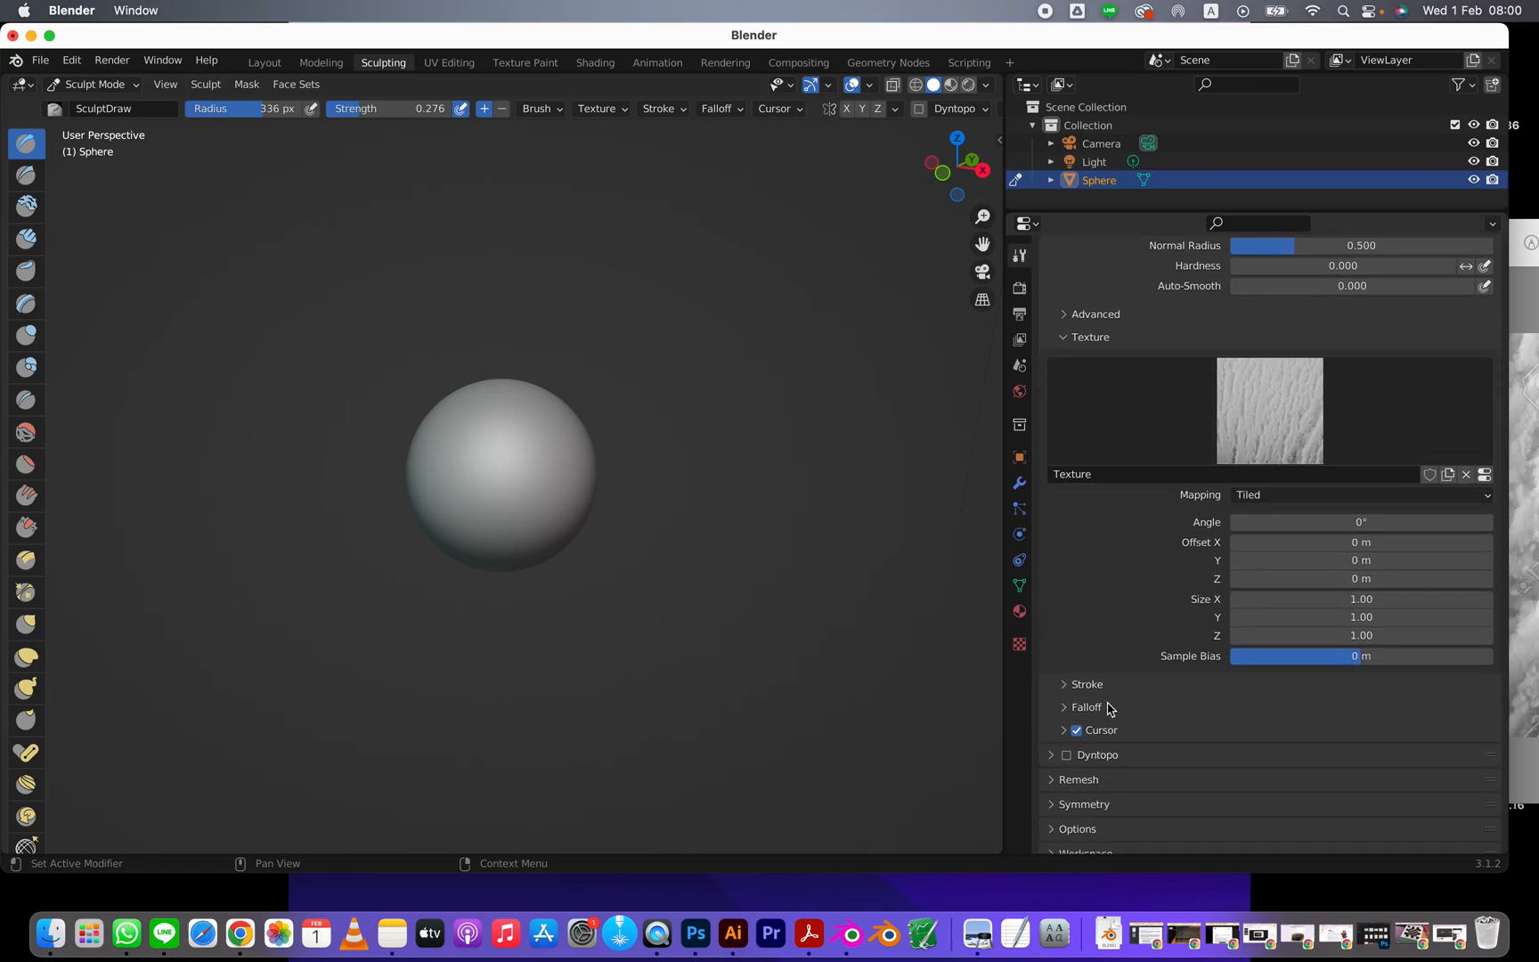
# - Set the Draw brush's stroke method to Anchored
pyautogui.click(1069, 684)
pyautogui.scroll(-3, 1118, 722)
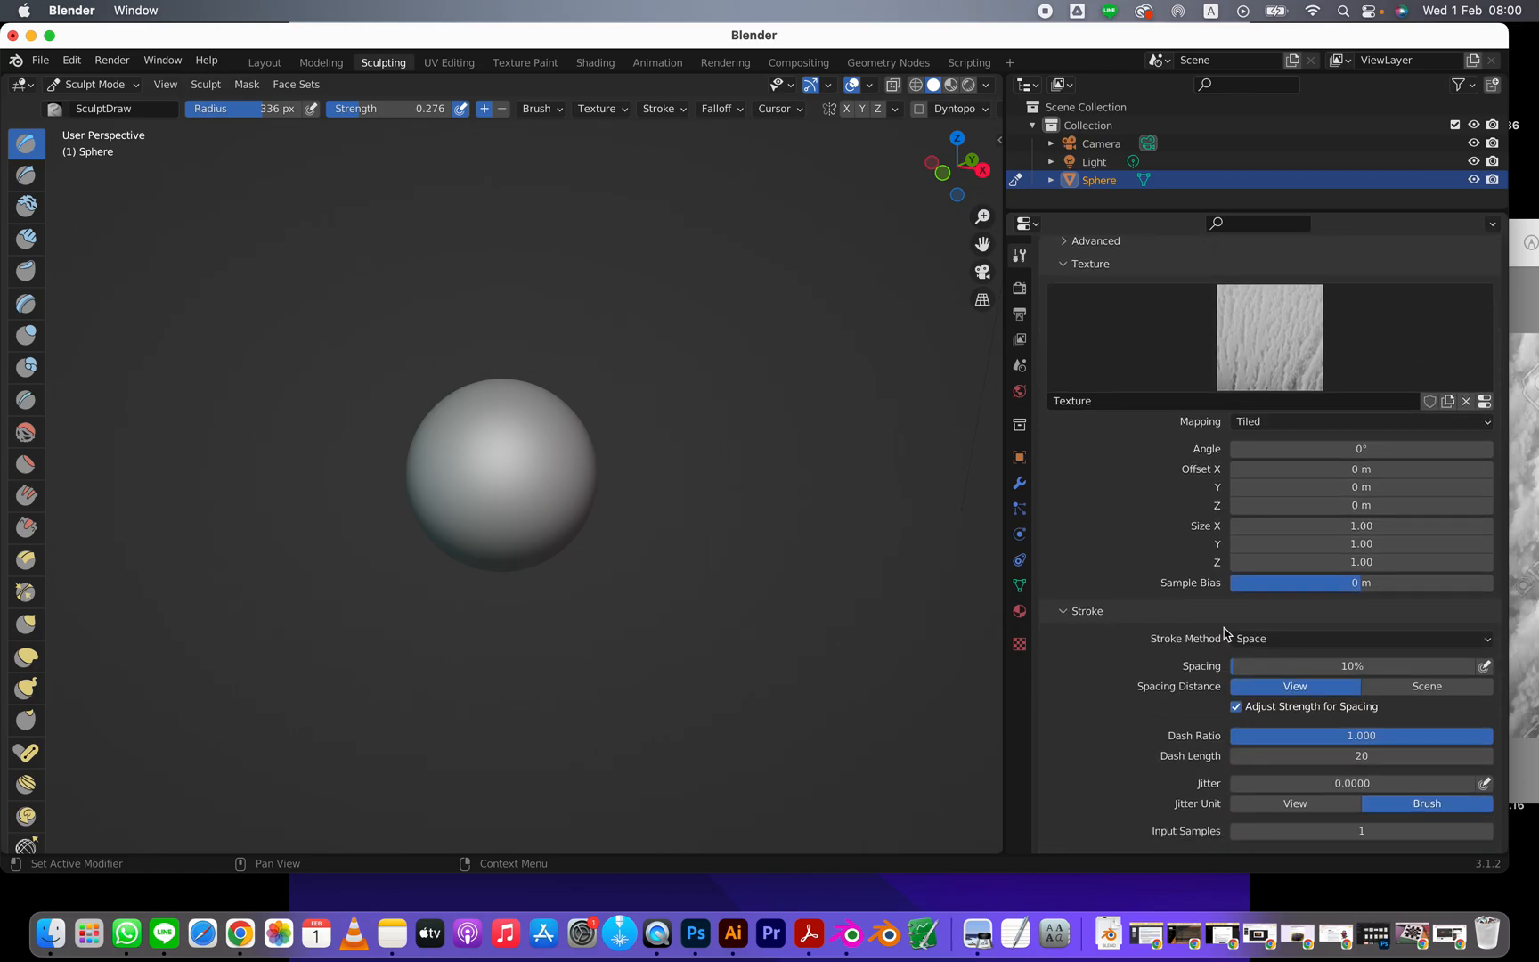
pyautogui.click(1309, 648)
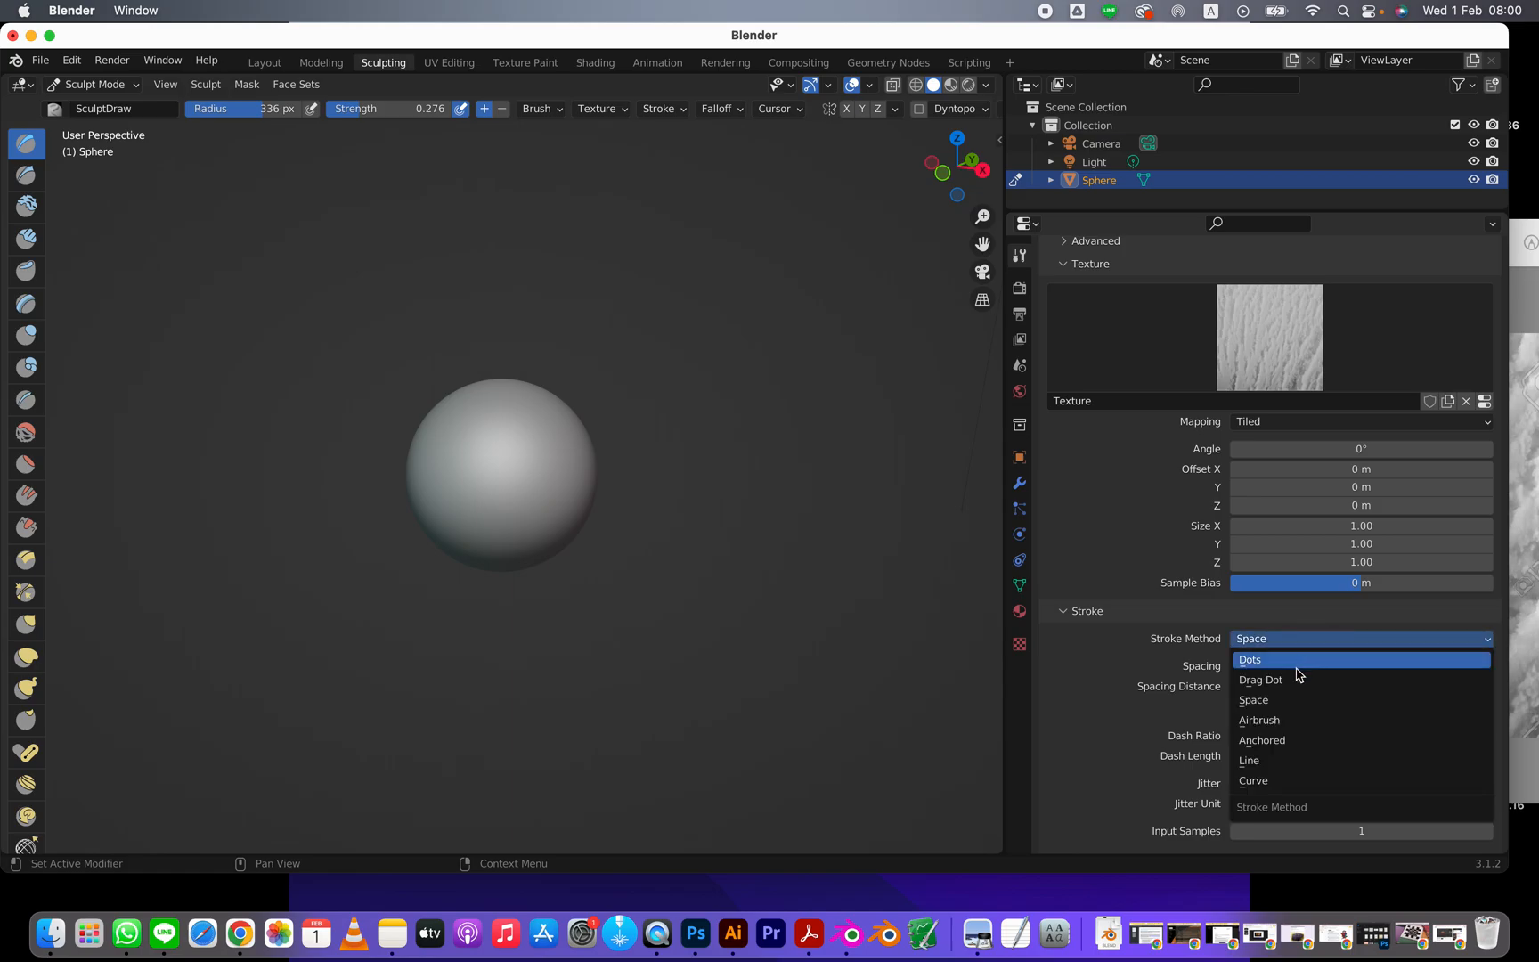
pyautogui.click(1278, 742)
pyautogui.scroll(4, 710, 528)
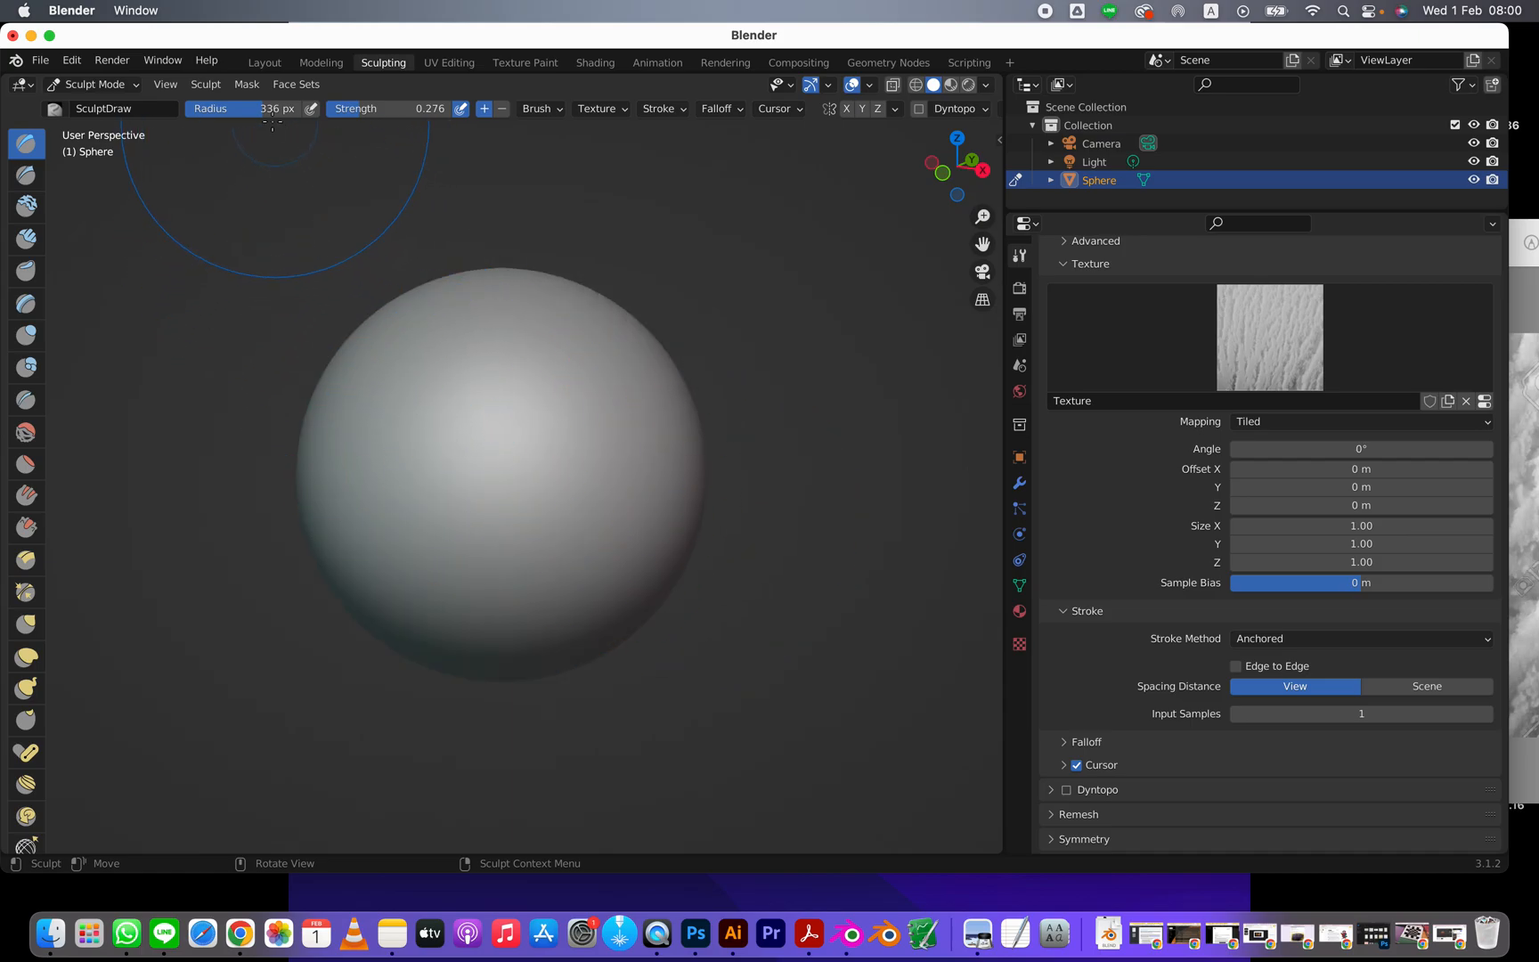
# - Set the brush radius to 452 px and stamp the ice cream texture with anchored strokes on all sides of the sphere
pyautogui.moveTo(266, 107); pyautogui.dragTo(293, 107)
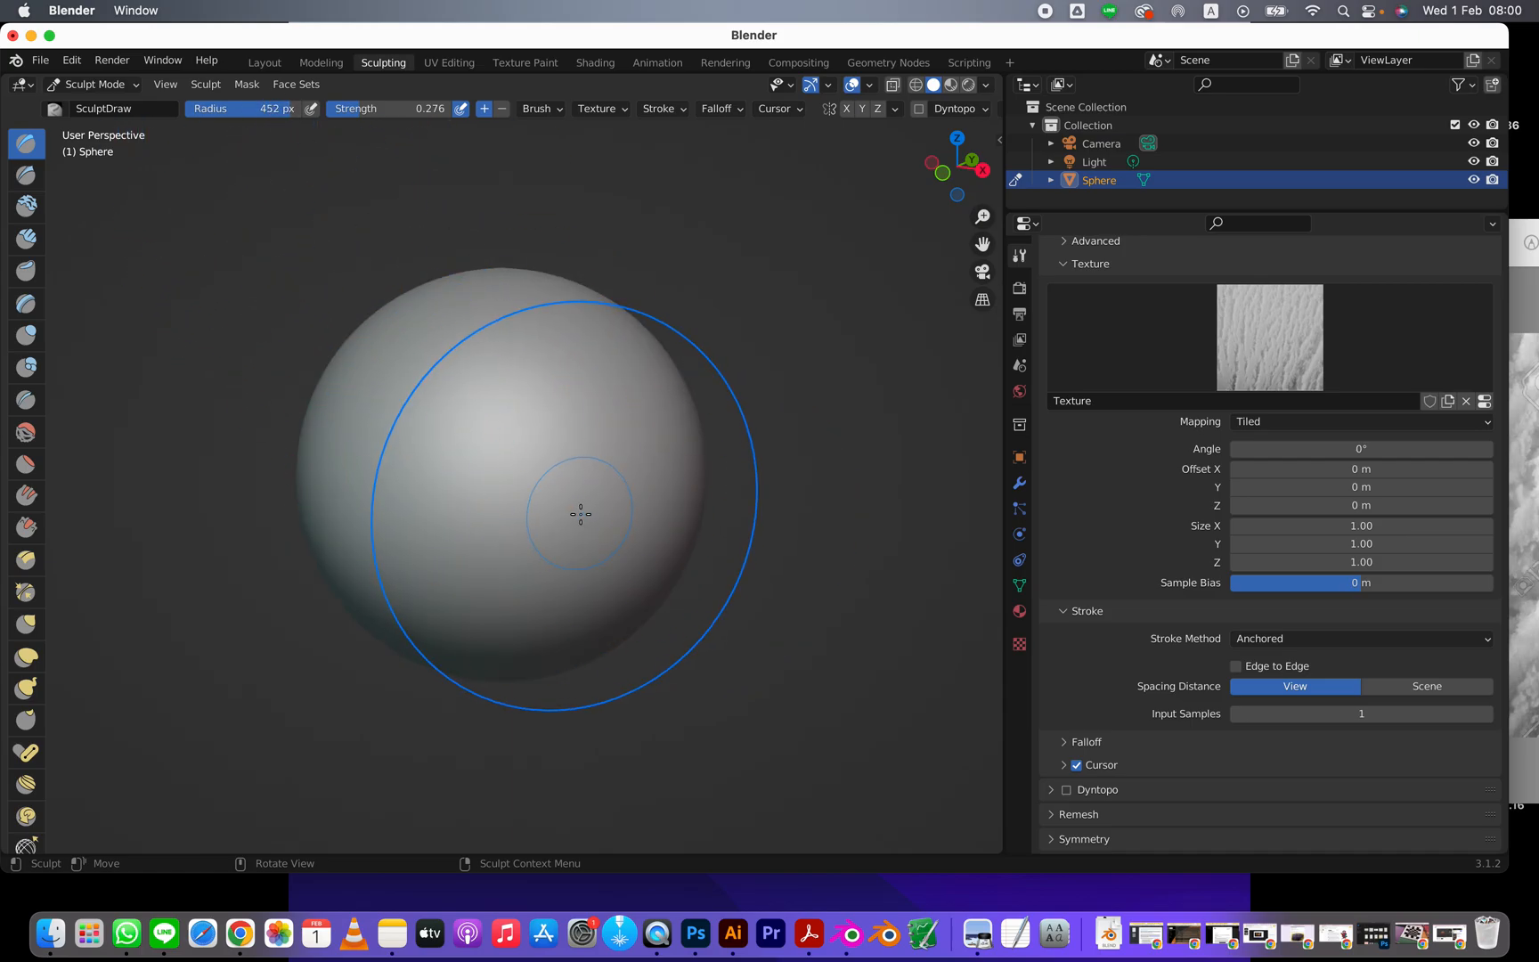
pyautogui.scroll(-5, 502, 464)
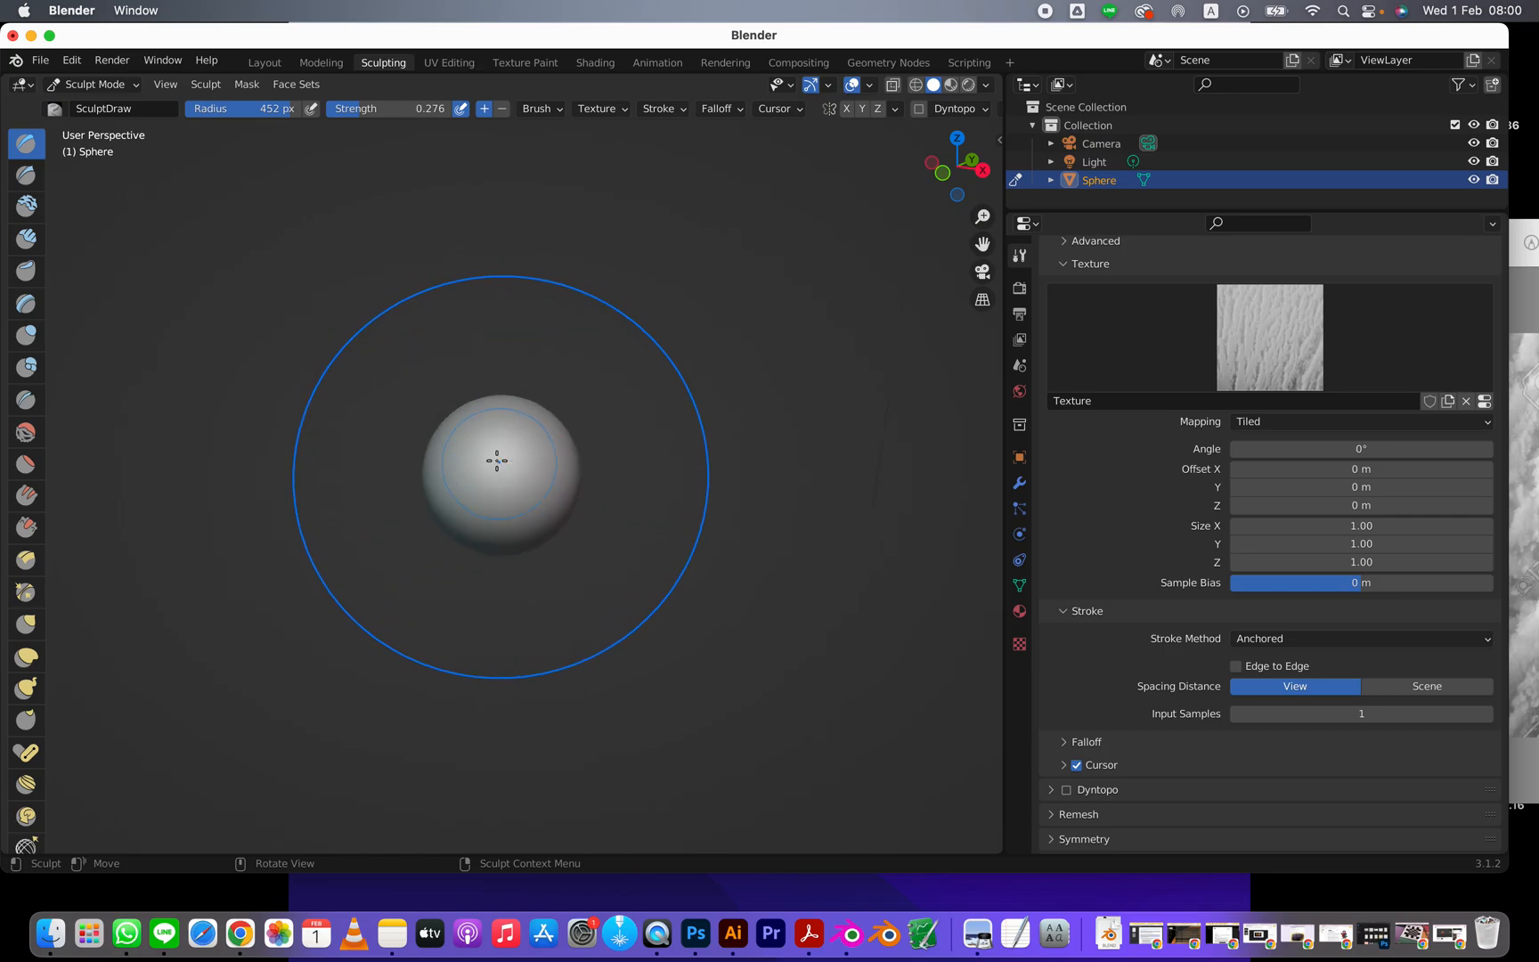
pyautogui.moveTo(515, 460); pyautogui.dragTo(539, 477, button='middle')
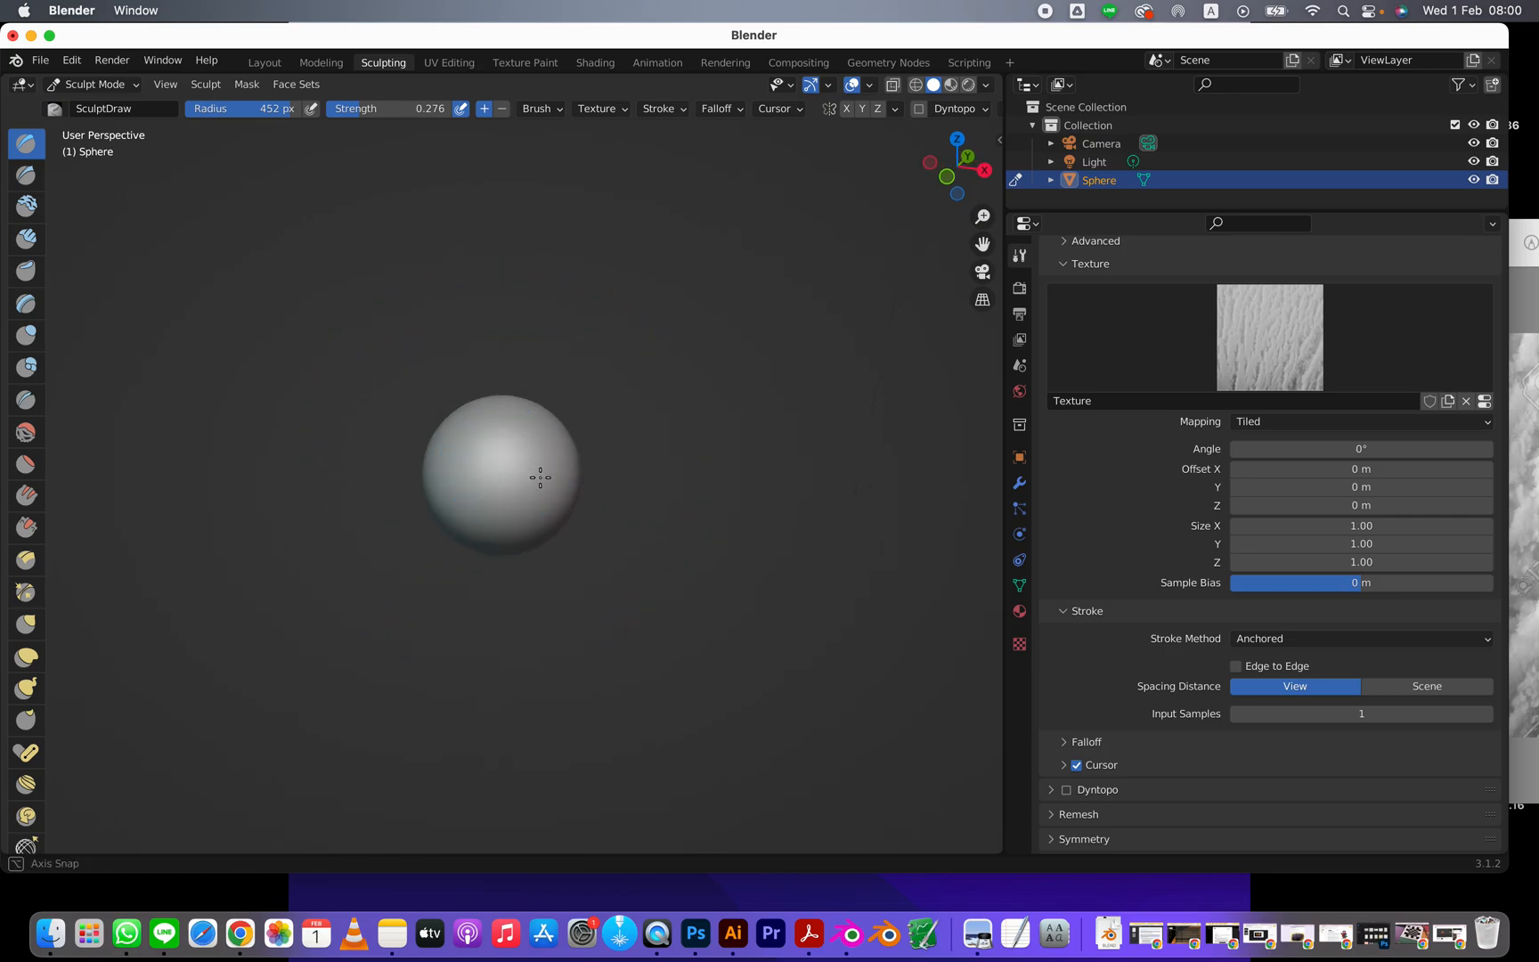
pyautogui.moveTo(501, 453); pyautogui.dragTo(594, 458)
pyautogui.moveTo(509, 481); pyautogui.dragTo(509, 491, button='middle')
pyautogui.moveTo(509, 490); pyautogui.dragTo(595, 491)
pyautogui.moveTo(635, 488); pyautogui.dragTo(491, 464, button='middle')
pyautogui.moveTo(516, 473); pyautogui.dragTo(542, 476)
pyautogui.moveTo(541, 476); pyautogui.dragTo(508, 444, button='middle')
pyautogui.moveTo(523, 461); pyautogui.dragTo(568, 469)
pyautogui.moveTo(559, 469); pyautogui.dragTo(521, 450, button='middle')
pyautogui.moveTo(534, 473); pyautogui.dragTo(553, 471)
pyautogui.moveTo(532, 508); pyautogui.dragTo(543, 459, button='middle')
pyautogui.moveTo(505, 498); pyautogui.dragTo(550, 490)
pyautogui.moveTo(562, 481); pyautogui.dragTo(482, 486, button='middle')
pyautogui.moveTo(499, 486); pyautogui.dragTo(545, 488)
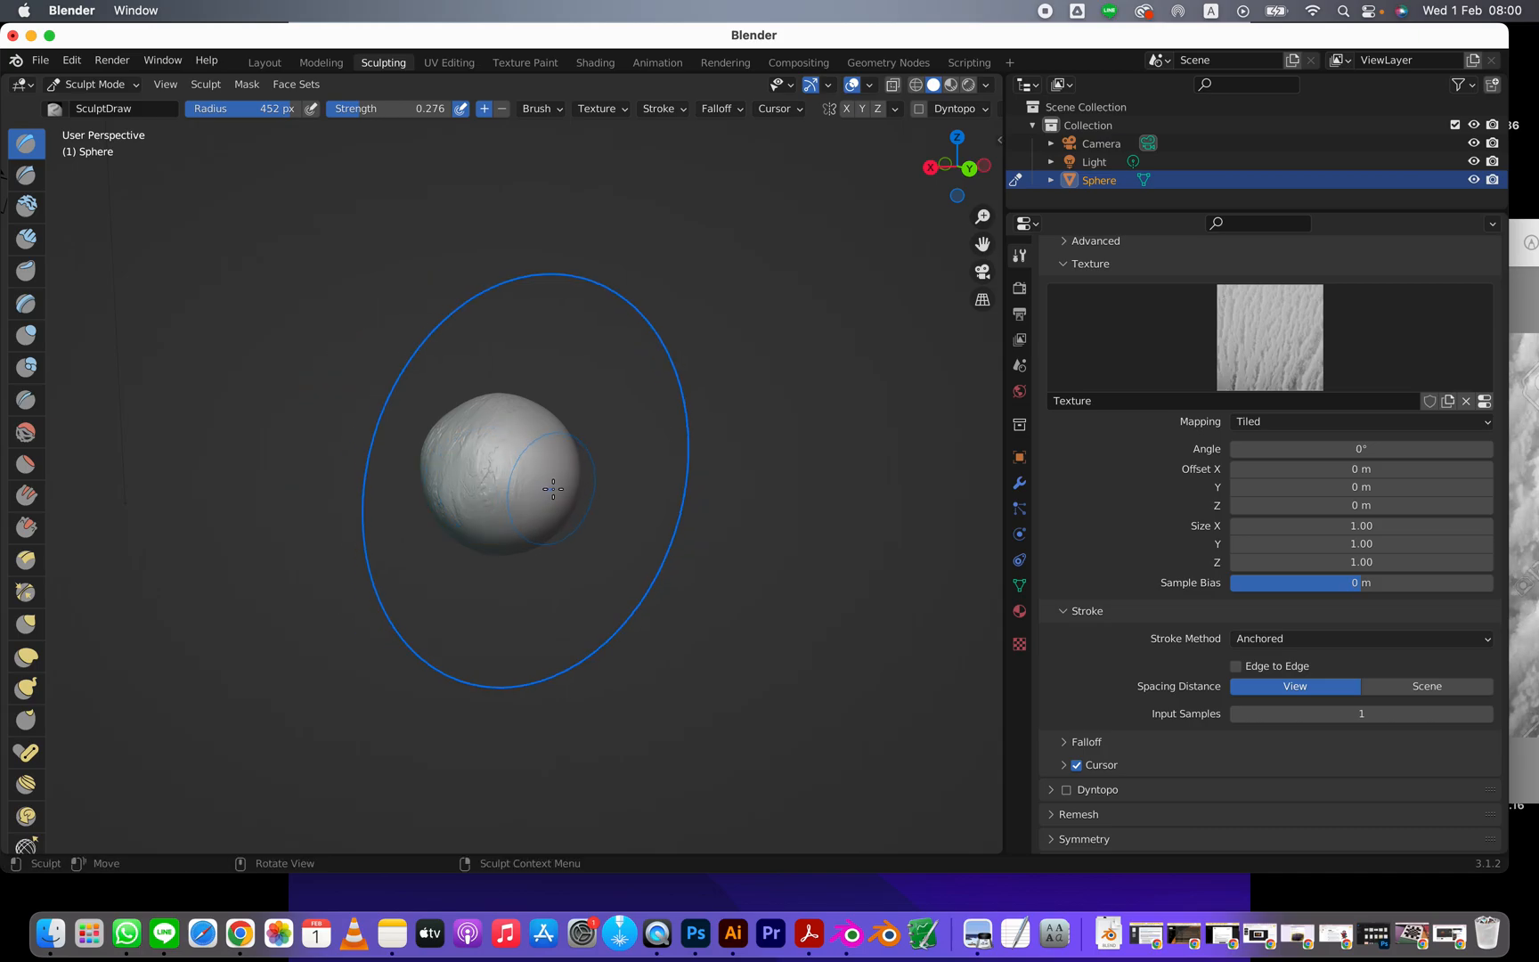
pyautogui.moveTo(553, 488); pyautogui.dragTo(499, 493, button='middle')
pyautogui.moveTo(531, 454)
pyautogui.mouseDown()
pyautogui.moveTo(508, 471)
pyautogui.moveTo(532, 509)
pyautogui.moveTo(551, 498)
pyautogui.mouseUp()
pyautogui.moveTo(552, 498)
pyautogui.mouseDown(button='middle')
pyautogui.moveTo(509, 497)
pyautogui.moveTo(501, 480)
pyautogui.mouseUp(button='middle')
pyautogui.moveTo(532, 482); pyautogui.dragTo(516, 480)
pyautogui.moveTo(516, 481); pyautogui.dragTo(508, 425, button='middle')
pyautogui.moveTo(540, 439)
pyautogui.mouseDown()
pyautogui.moveTo(533, 497)
pyautogui.moveTo(553, 501)
pyautogui.mouseUp()
pyautogui.moveTo(553, 502)
pyautogui.mouseDown(button='middle')
pyautogui.moveTo(502, 492)
pyautogui.moveTo(501, 470)
pyautogui.mouseUp(button='middle')
pyautogui.moveTo(539, 475); pyautogui.dragTo(546, 470)
pyautogui.moveTo(545, 470); pyautogui.dragTo(480, 481, button='middle')
pyautogui.moveTo(535, 443); pyautogui.dragTo(533, 450)
pyautogui.moveTo(532, 450); pyautogui.dragTo(505, 440, button='middle')
pyautogui.moveTo(514, 439)
pyautogui.mouseDown()
pyautogui.moveTo(559, 484)
pyautogui.moveTo(532, 485)
pyautogui.mouseUp()
pyautogui.moveTo(532, 485); pyautogui.dragTo(512, 457, button='middle')
pyautogui.moveTo(574, 487); pyautogui.dragTo(544, 490)
pyautogui.moveTo(540, 499); pyautogui.dragTo(428, 548, button='middle')
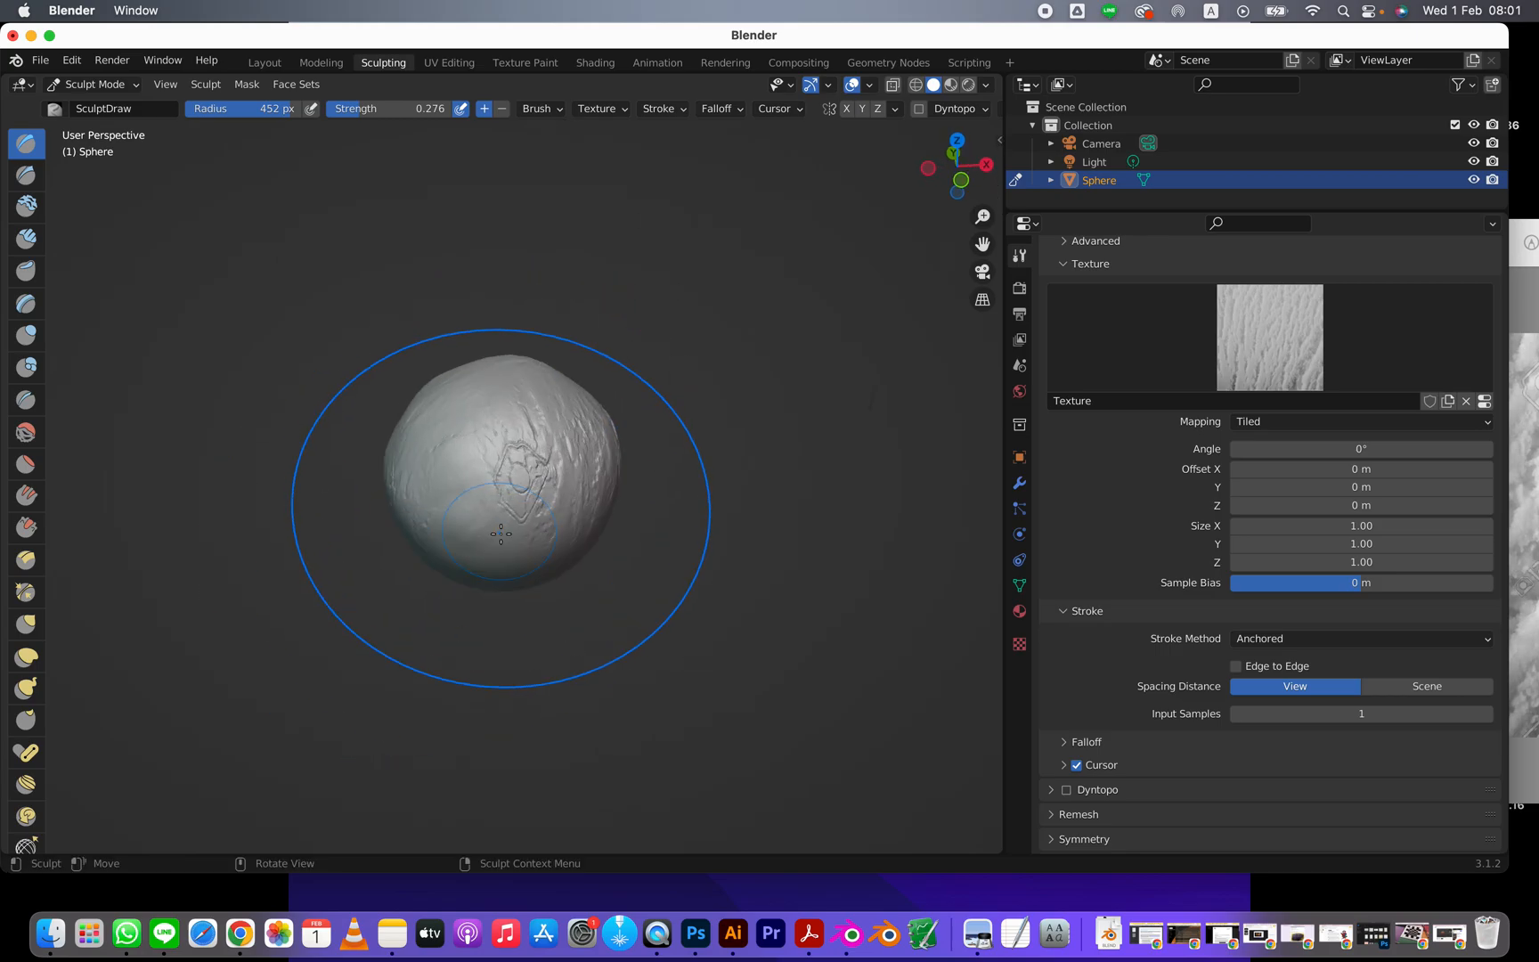
# - Compare the sphere's sculpted surface from several sides with the icecreamTexture.jpg reference, and move the reference window clear of the brush settings
pyautogui.scroll(6, 534, 472)
pyautogui.moveTo(493, 472); pyautogui.dragTo(328, 475, button='middle')
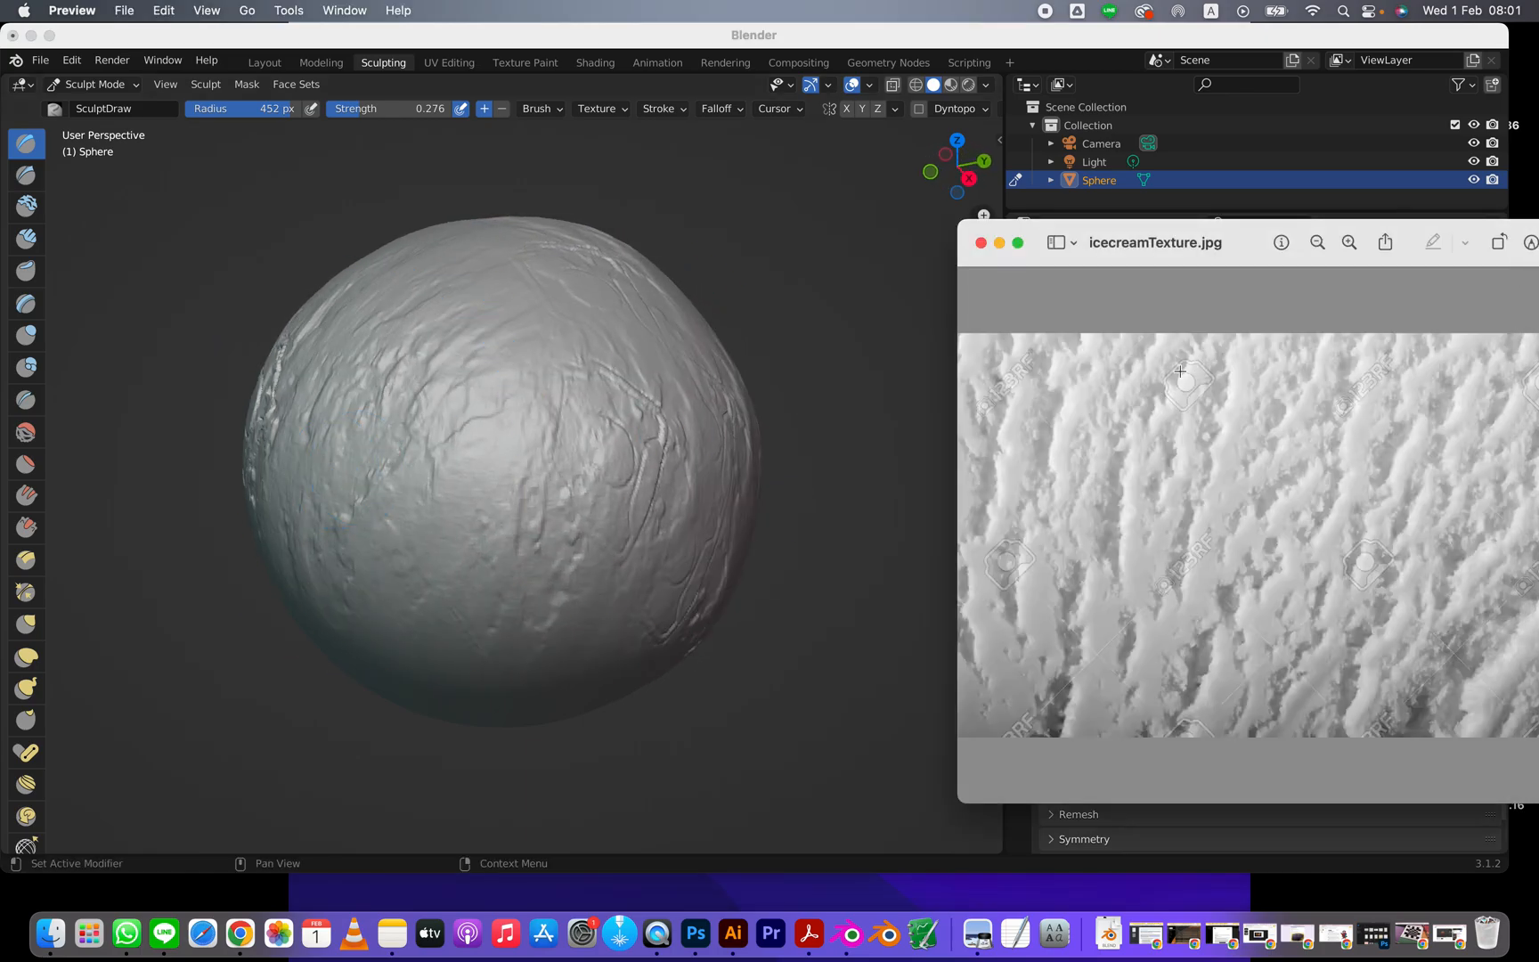
pyautogui.moveTo(626, 415)
pyautogui.mouseDown(button='middle')
pyautogui.moveTo(416, 416)
pyautogui.moveTo(547, 424)
pyautogui.moveTo(517, 399)
pyautogui.moveTo(532, 442)
pyautogui.moveTo(457, 436)
pyautogui.mouseUp(button='middle')
pyautogui.scroll(-1, 449, 428)
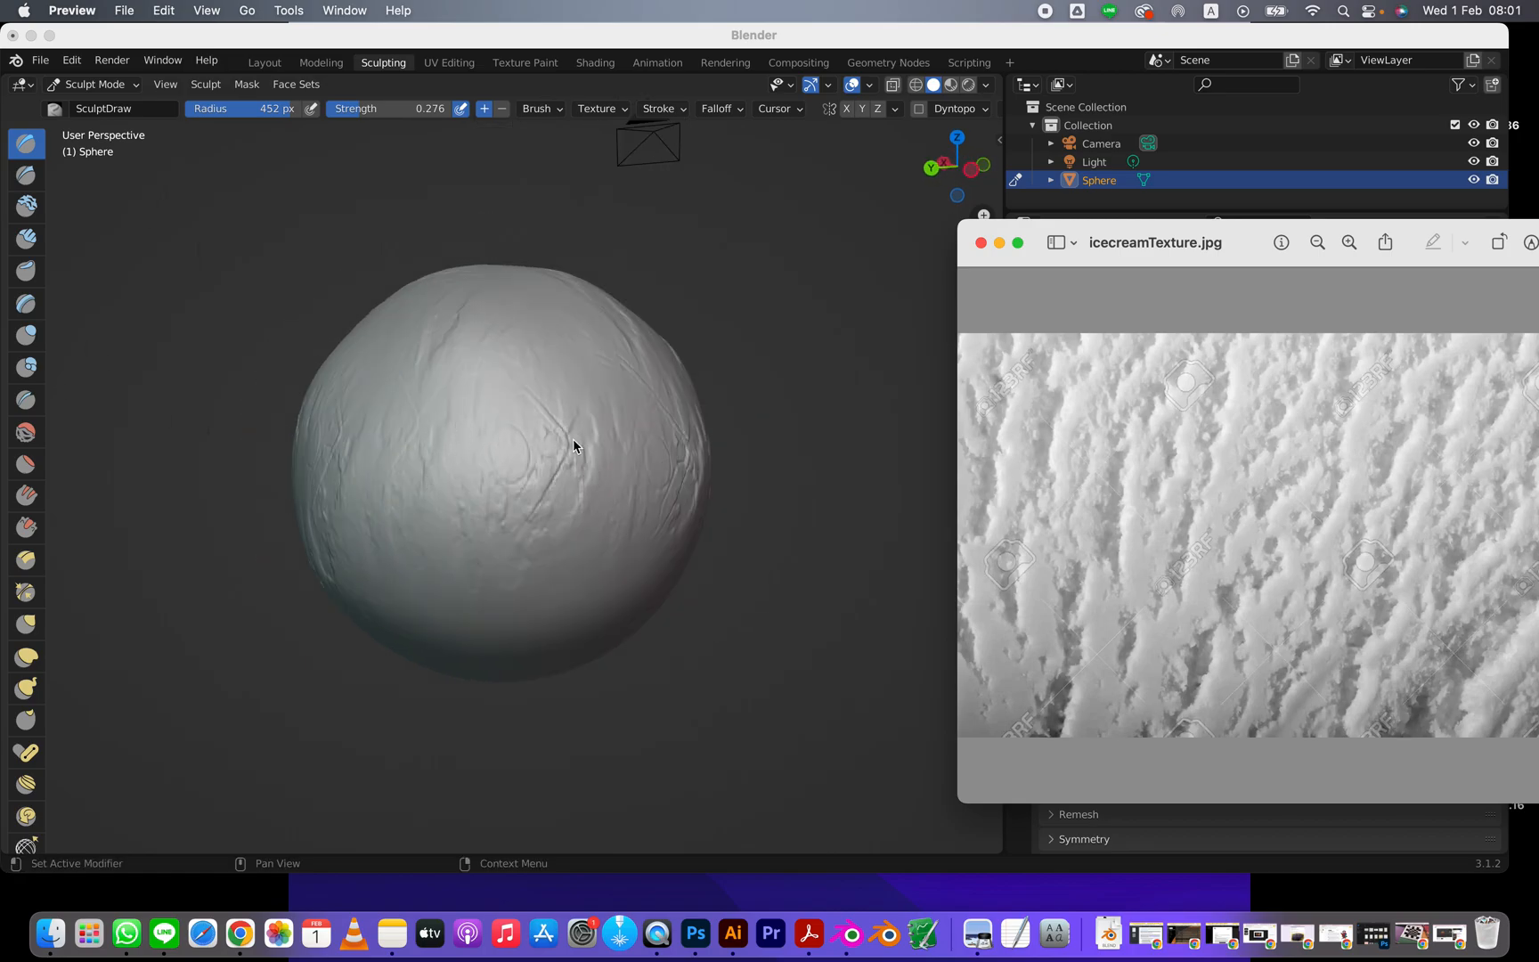
pyautogui.moveTo(573, 440); pyautogui.dragTo(844, 391, button='middle')
pyautogui.moveTo(1040, 233); pyautogui.dragTo(1405, 396)
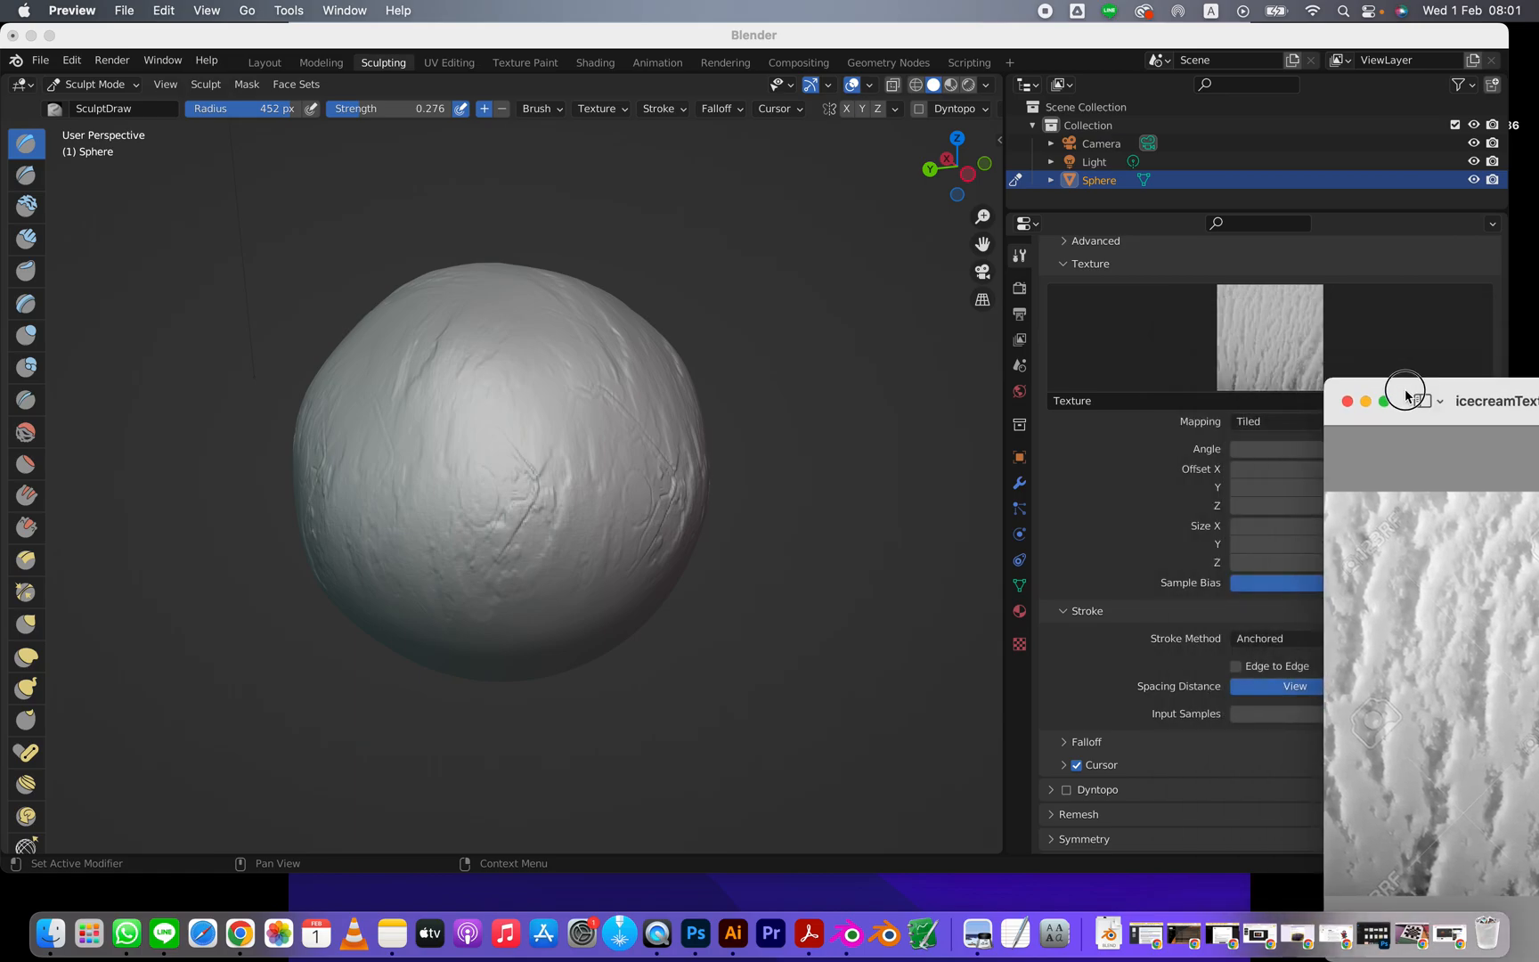
pyautogui.moveTo(529, 416)
pyautogui.mouseDown(button='middle')
pyautogui.moveTo(497, 446)
pyautogui.moveTo(665, 328)
pyautogui.mouseUp(button='middle')
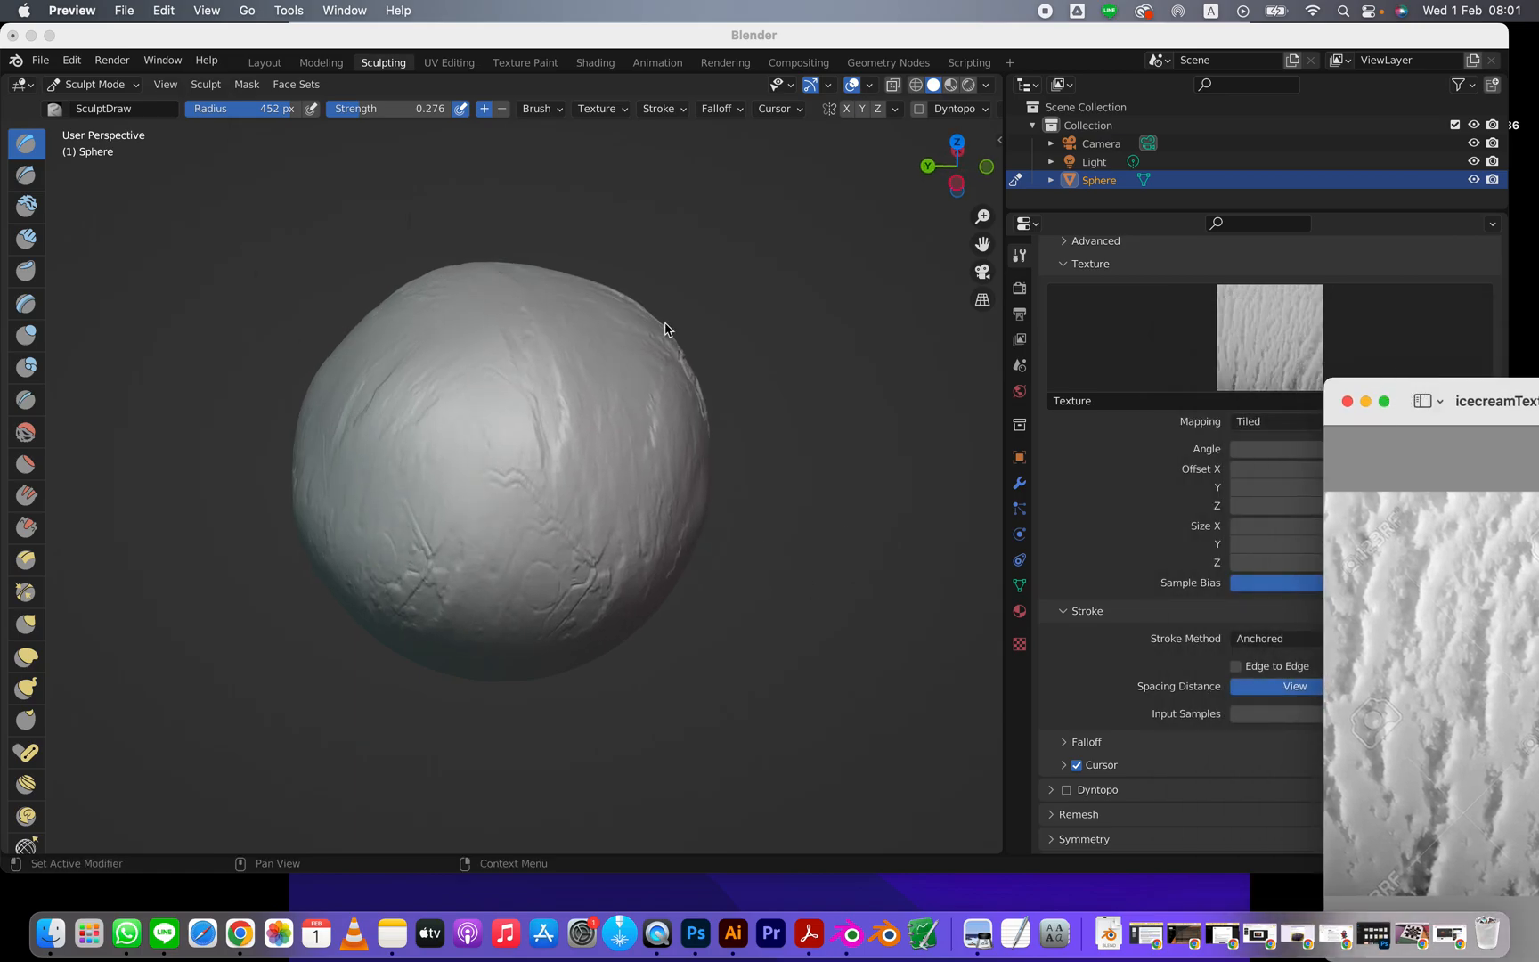
# - Examine the sphere's mesh density in Wireframe shading up close and from another side, and return to Solid shading
pyautogui.click(921, 86)
pyautogui.scroll(7, 710, 348)
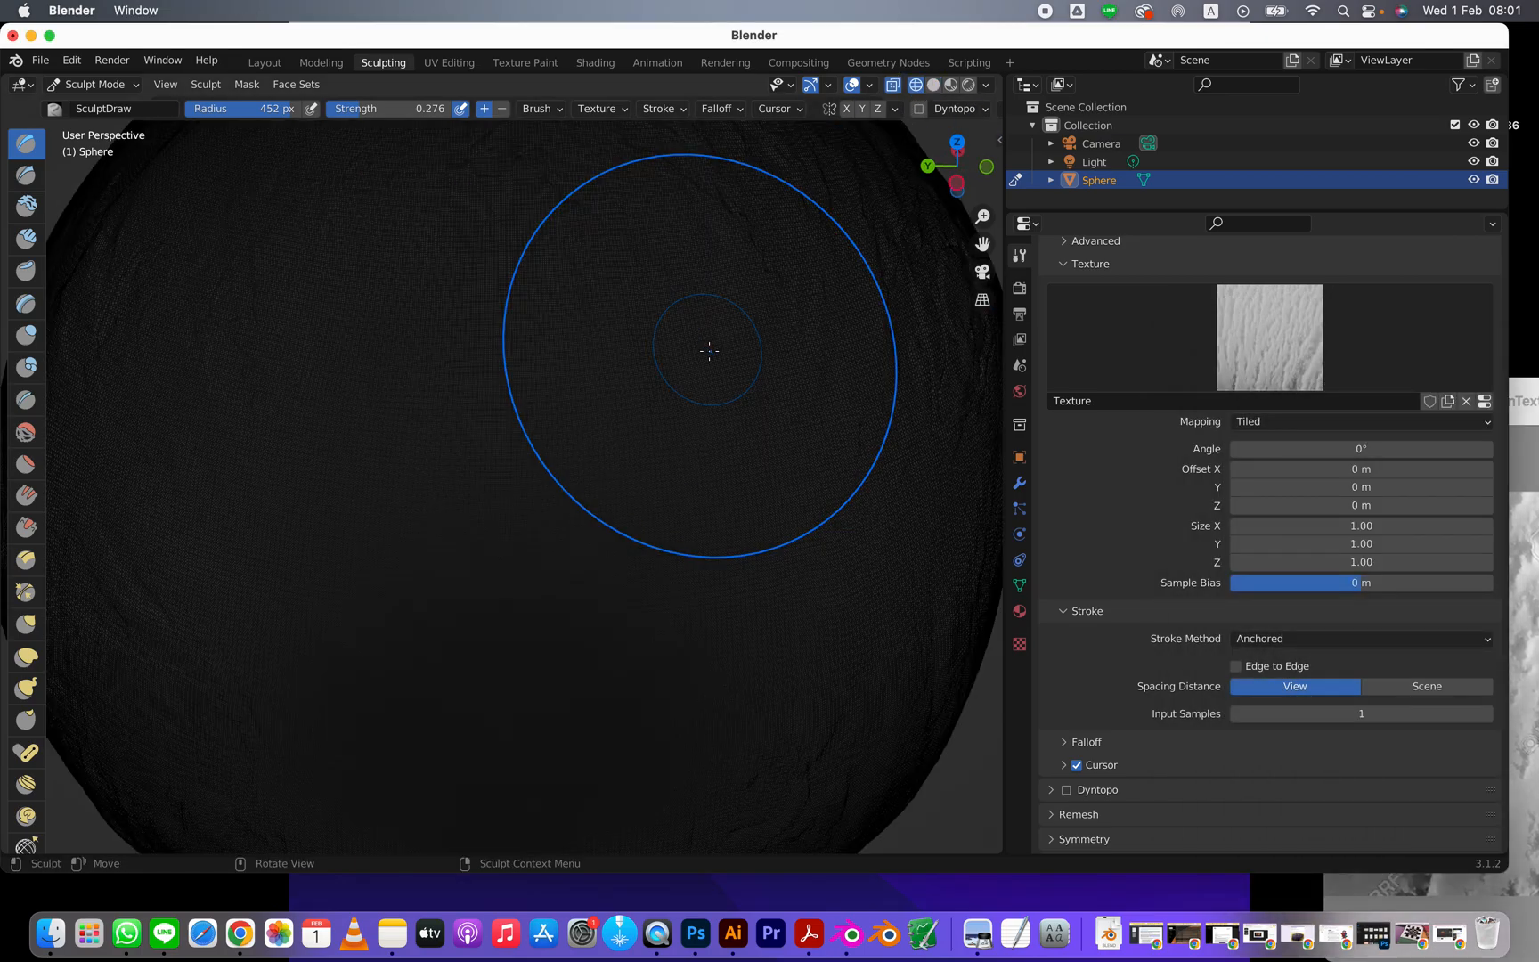
pyautogui.scroll(-5, 716, 359)
pyautogui.moveTo(716, 359)
pyautogui.mouseDown(button='middle')
pyautogui.moveTo(588, 361)
pyautogui.moveTo(488, 334)
pyautogui.moveTo(469, 315)
pyautogui.moveTo(481, 310)
pyautogui.mouseUp(button='middle')
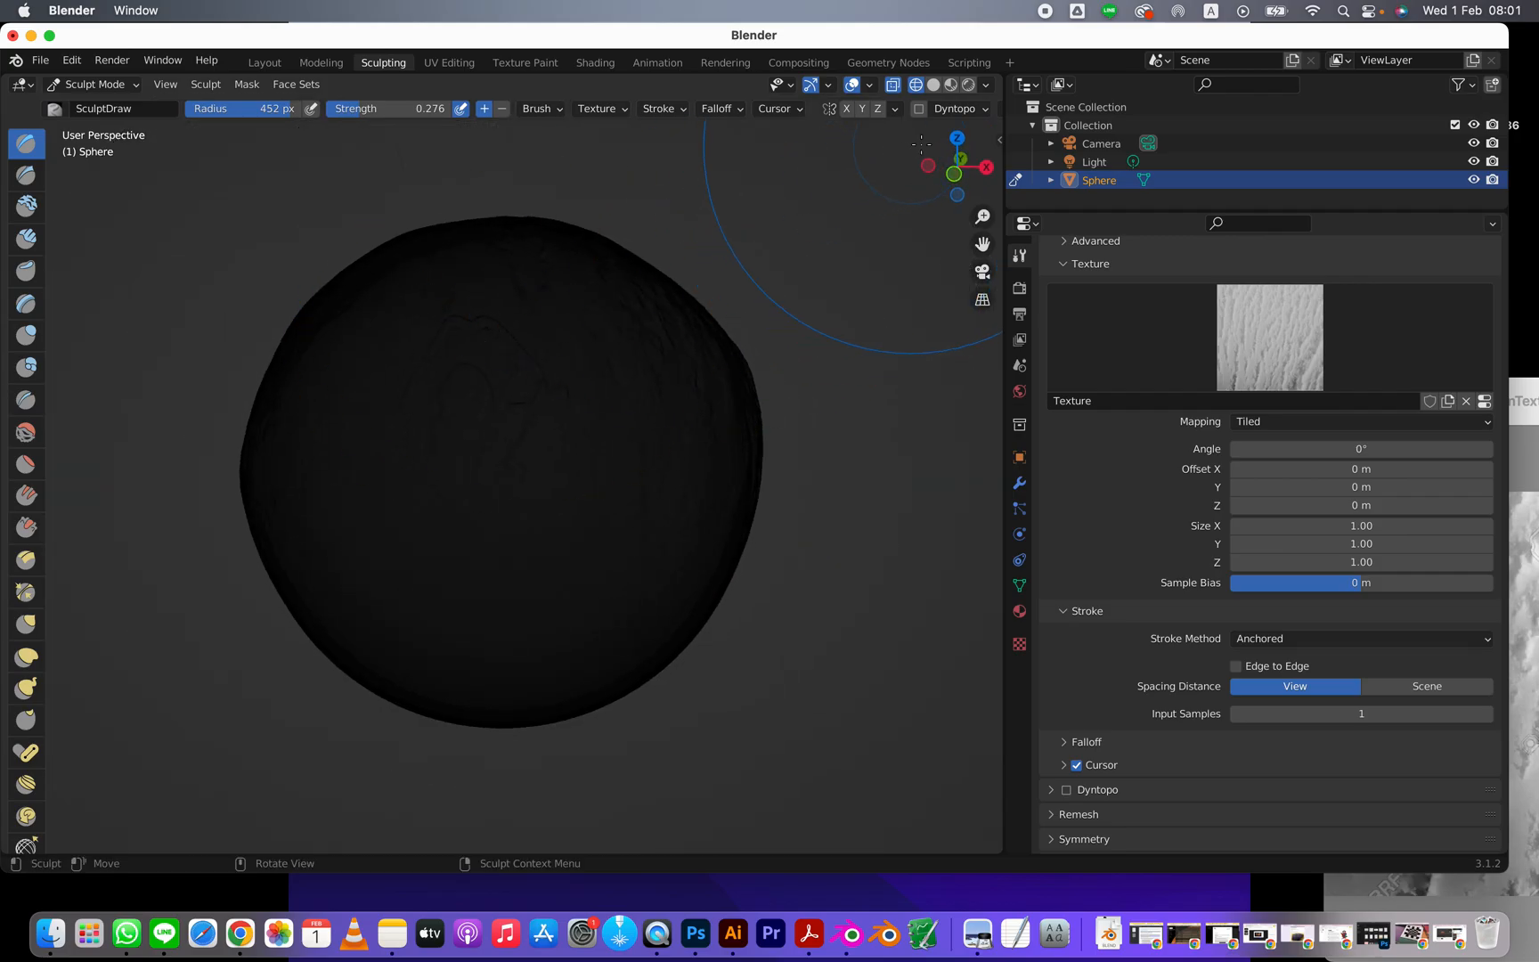
pyautogui.click(933, 86)
# - Inspect the sculpted surface in Material Preview shading, lit by the dark studio environment
pyautogui.click(950, 84)
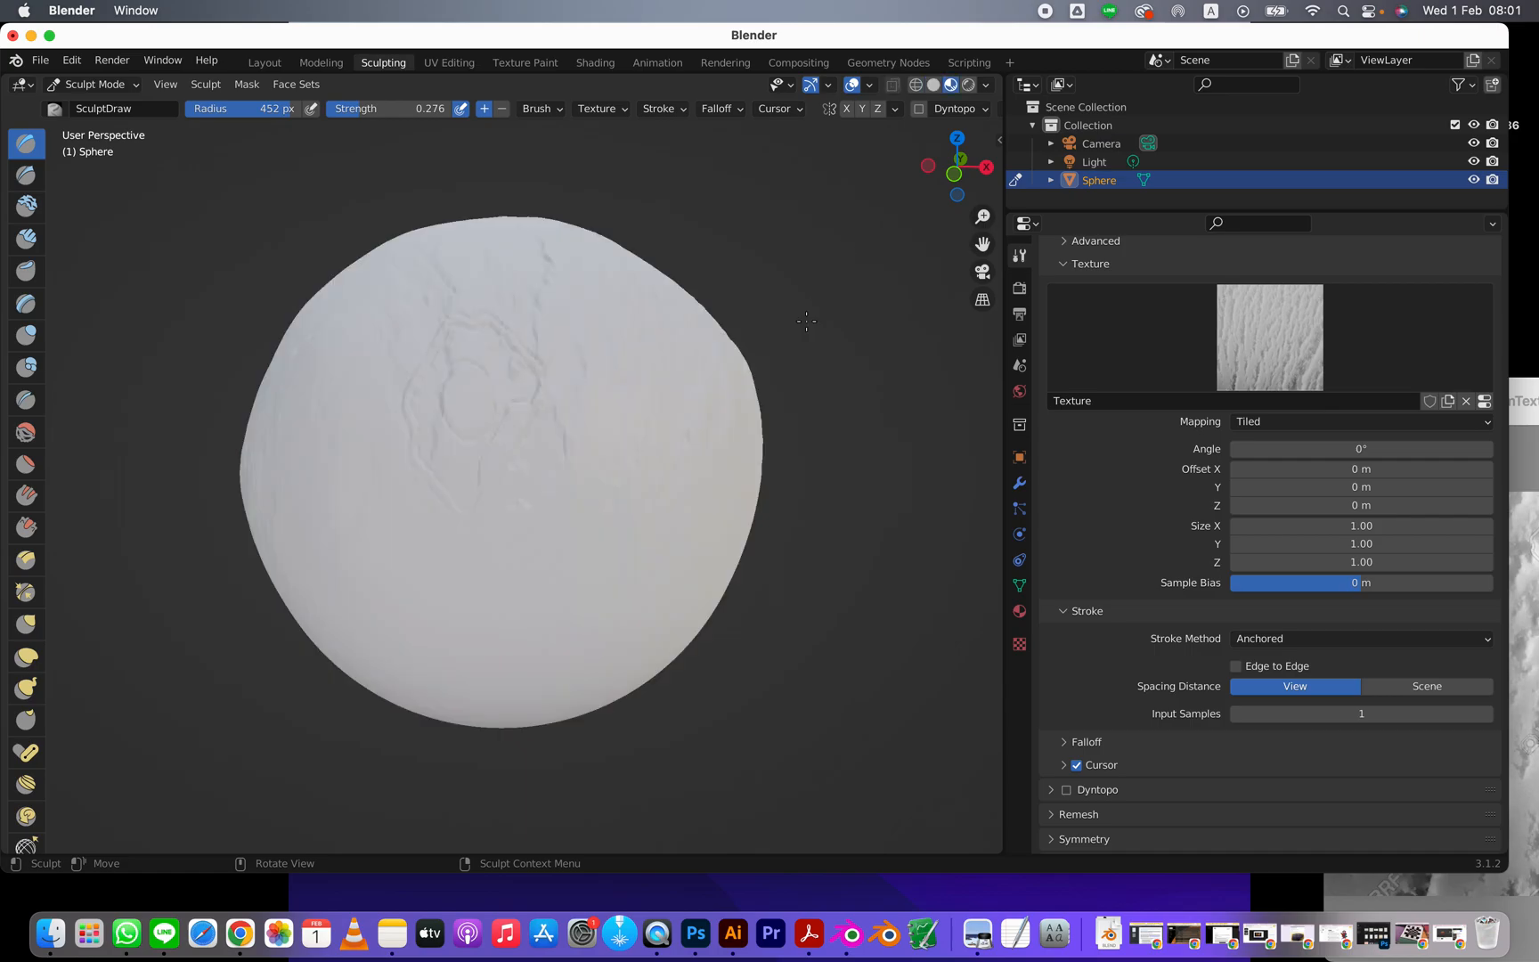
pyautogui.click(984, 86)
pyautogui.click(983, 256)
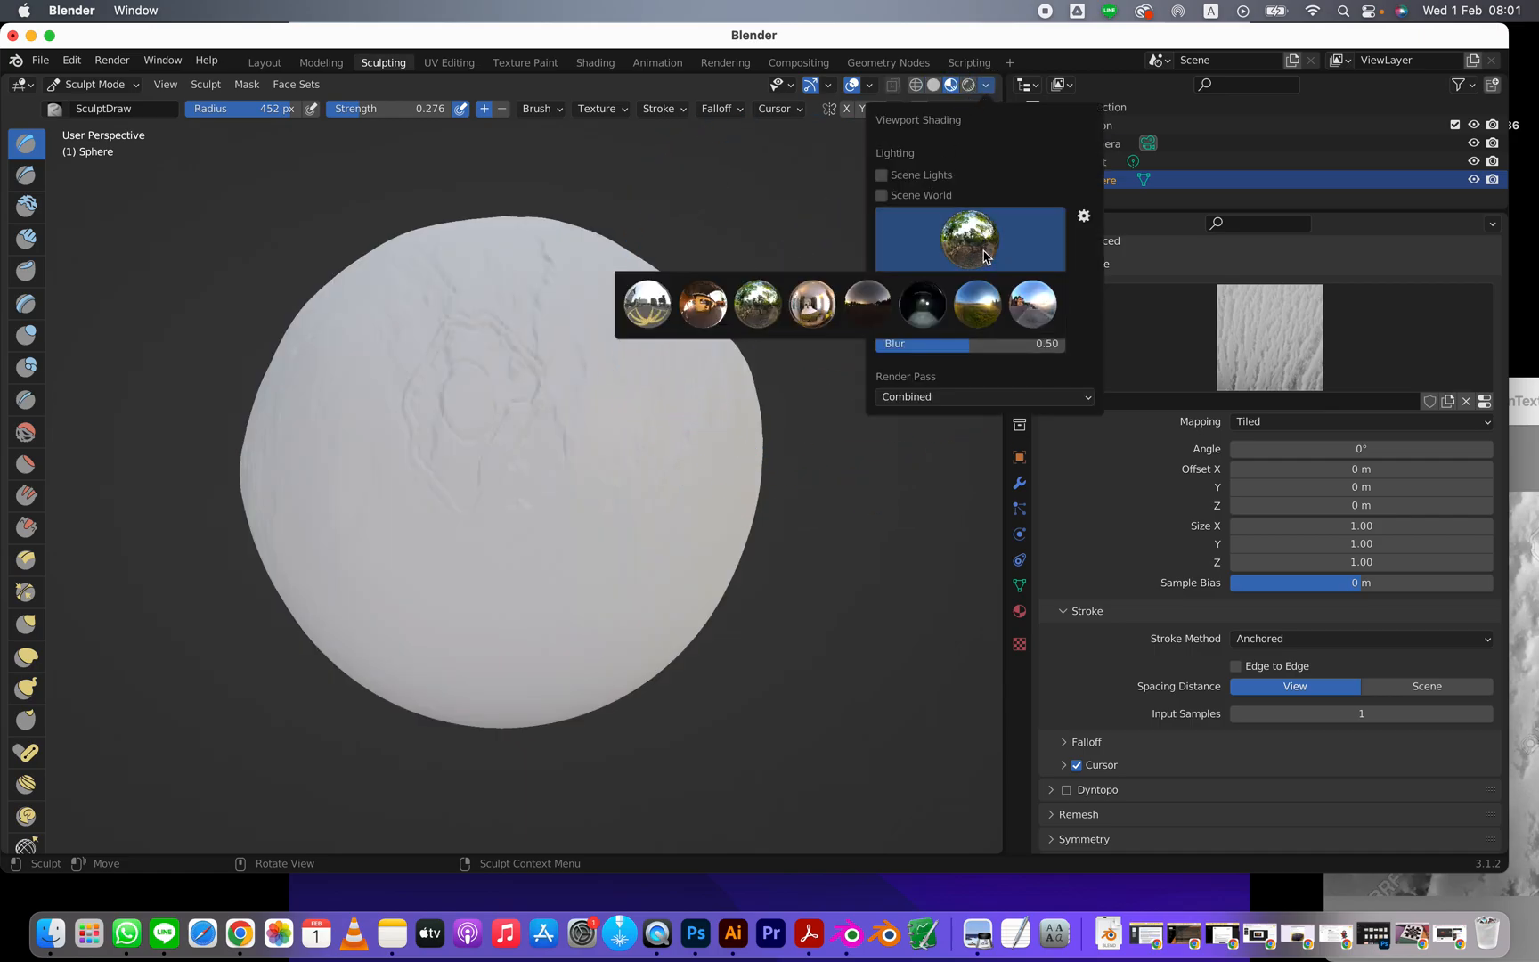
pyautogui.click(920, 306)
pyautogui.moveTo(855, 353)
pyautogui.mouseDown(button='middle')
pyautogui.moveTo(498, 410)
pyautogui.moveTo(580, 405)
pyautogui.moveTo(876, 137)
pyautogui.mouseUp(button='middle')
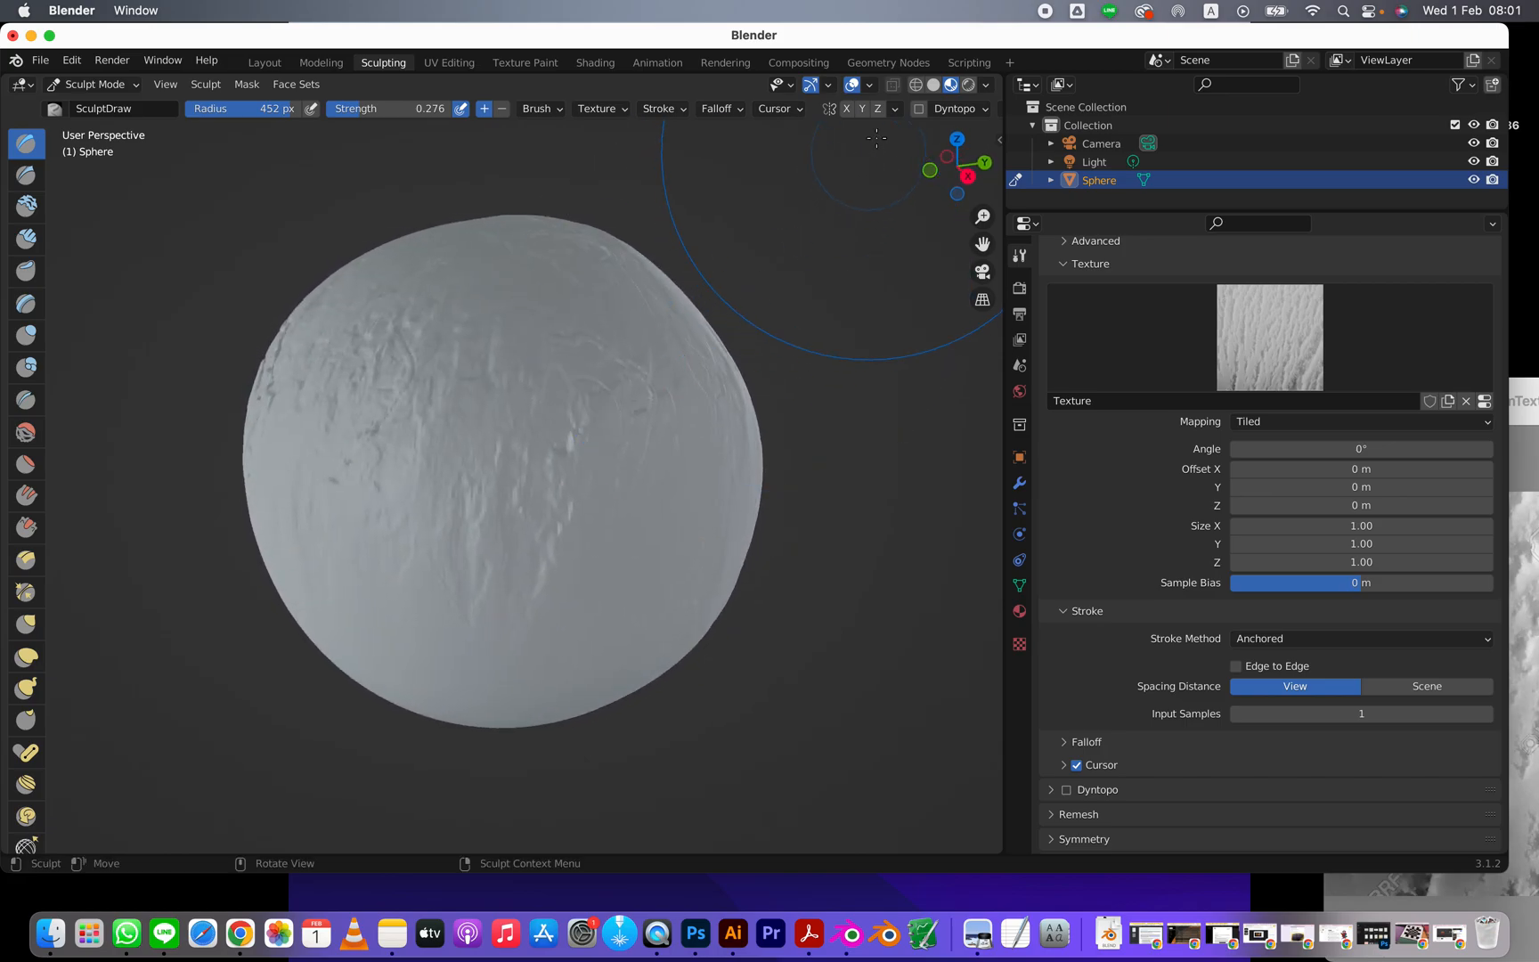
# - Switch the viewport back to Solid shading and examine the stamped texture around the sphere
pyautogui.click(934, 87)
pyautogui.moveTo(429, 391); pyautogui.dragTo(801, 396, button='middle')
pyautogui.moveTo(588, 431)
pyautogui.mouseDown(button='middle')
pyautogui.moveTo(697, 439)
pyautogui.moveTo(573, 433)
pyautogui.moveTo(556, 378)
pyautogui.mouseUp(button='middle')
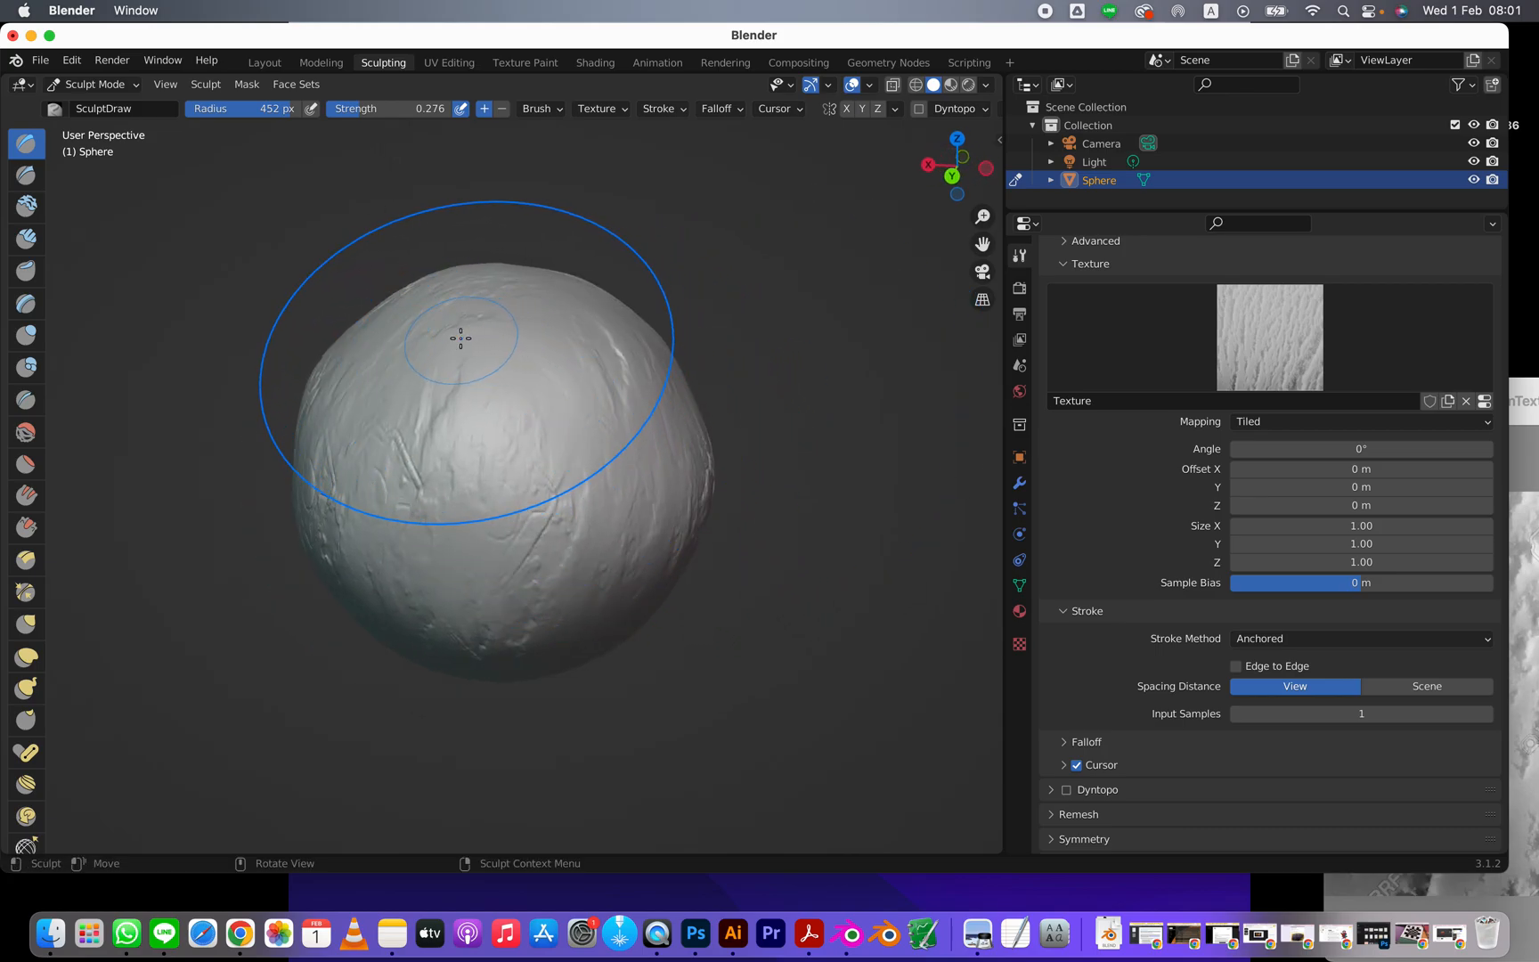